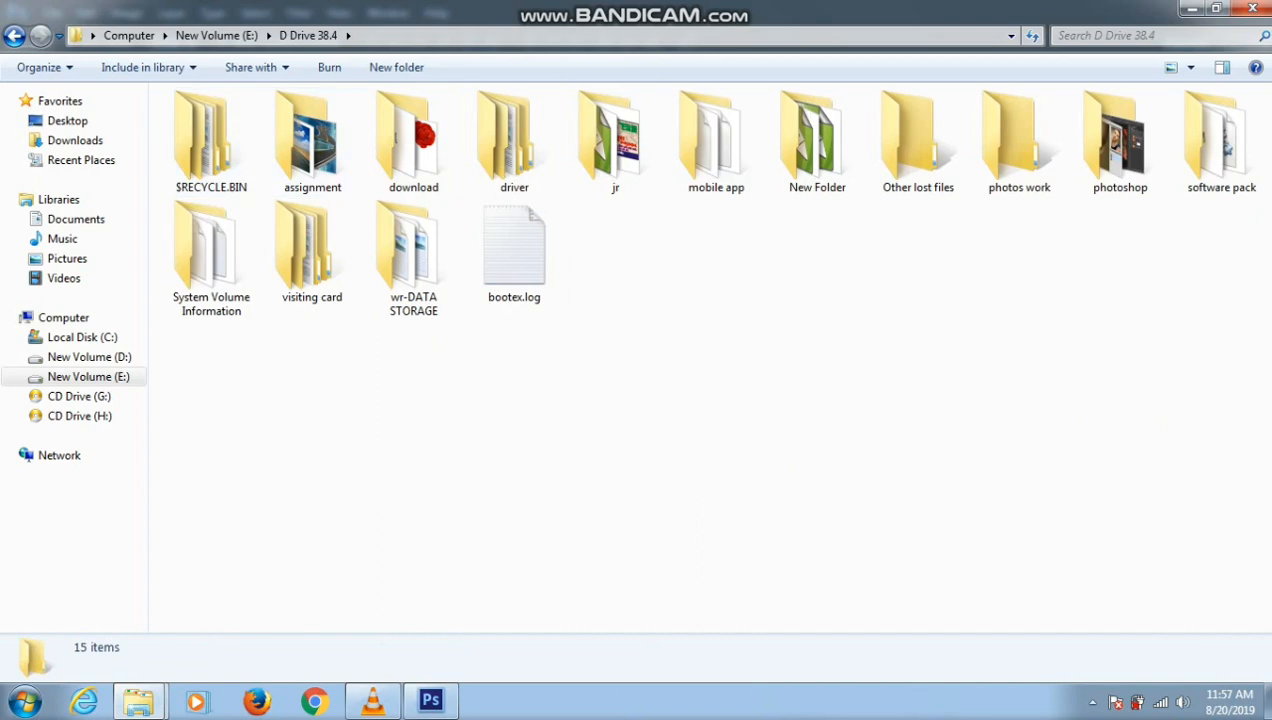
Look through the photos work, photoshop and wedddig folders for a suitable picture
double_click(1019, 140)
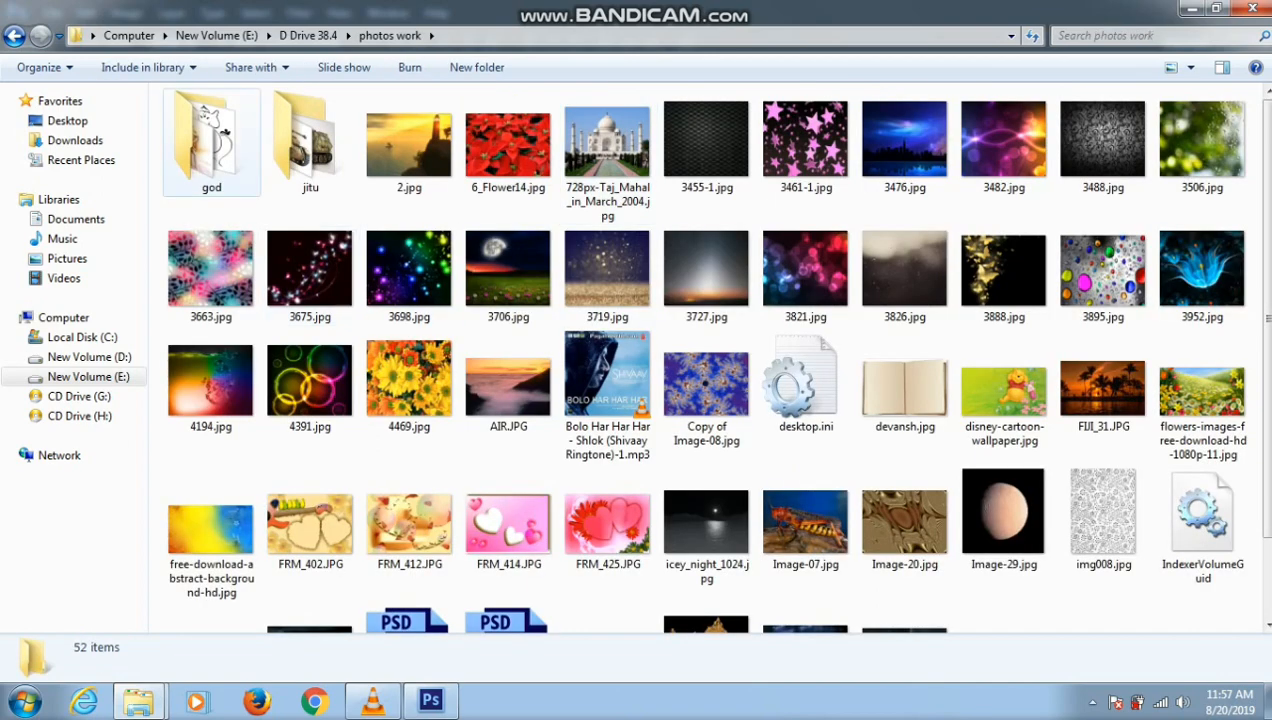
scroll(400, 250, down, 3)
click(14, 36)
click(918, 140)
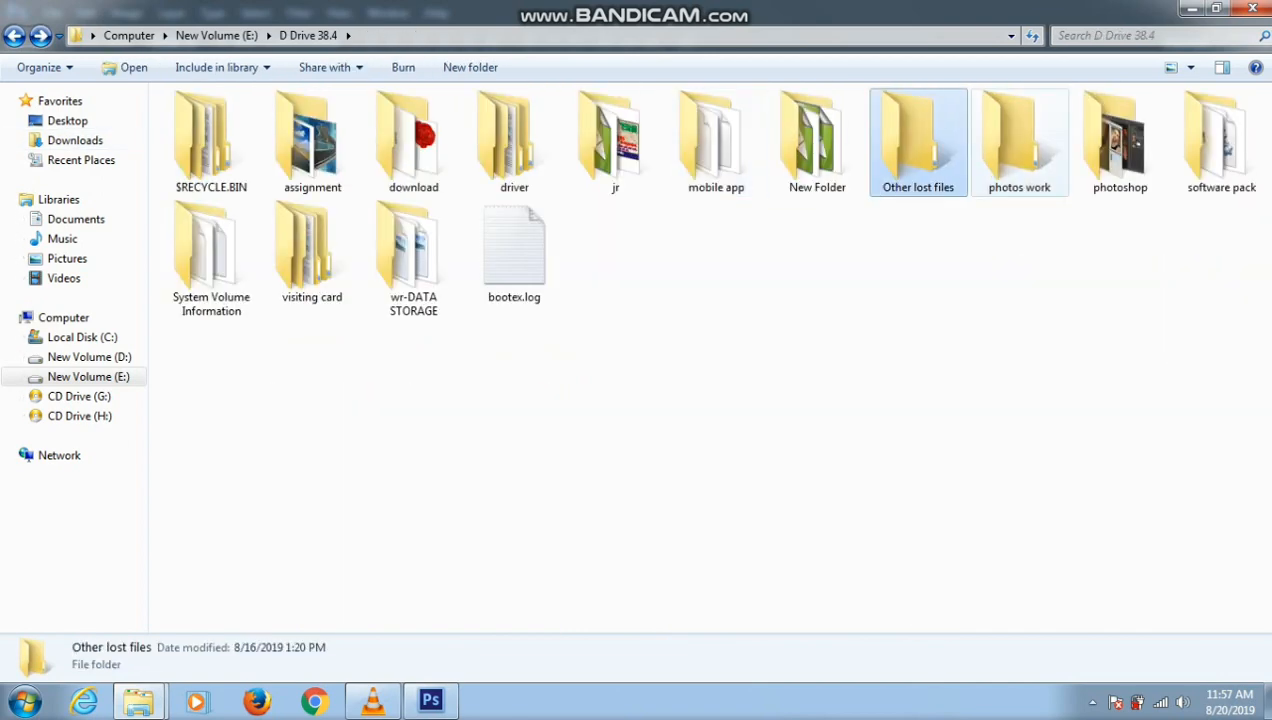
double_click(1120, 140)
double_click(312, 140)
click(14, 36)
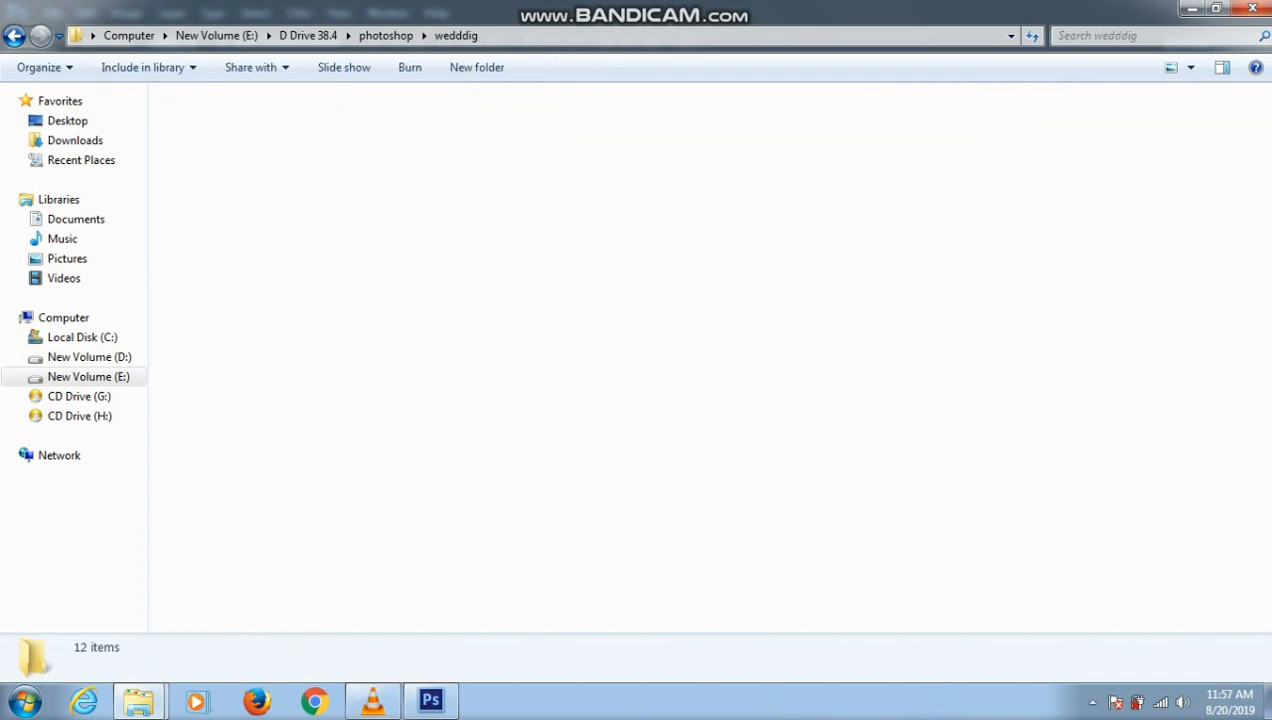
double_click(211, 140)
click(14, 36)
click(14, 36)
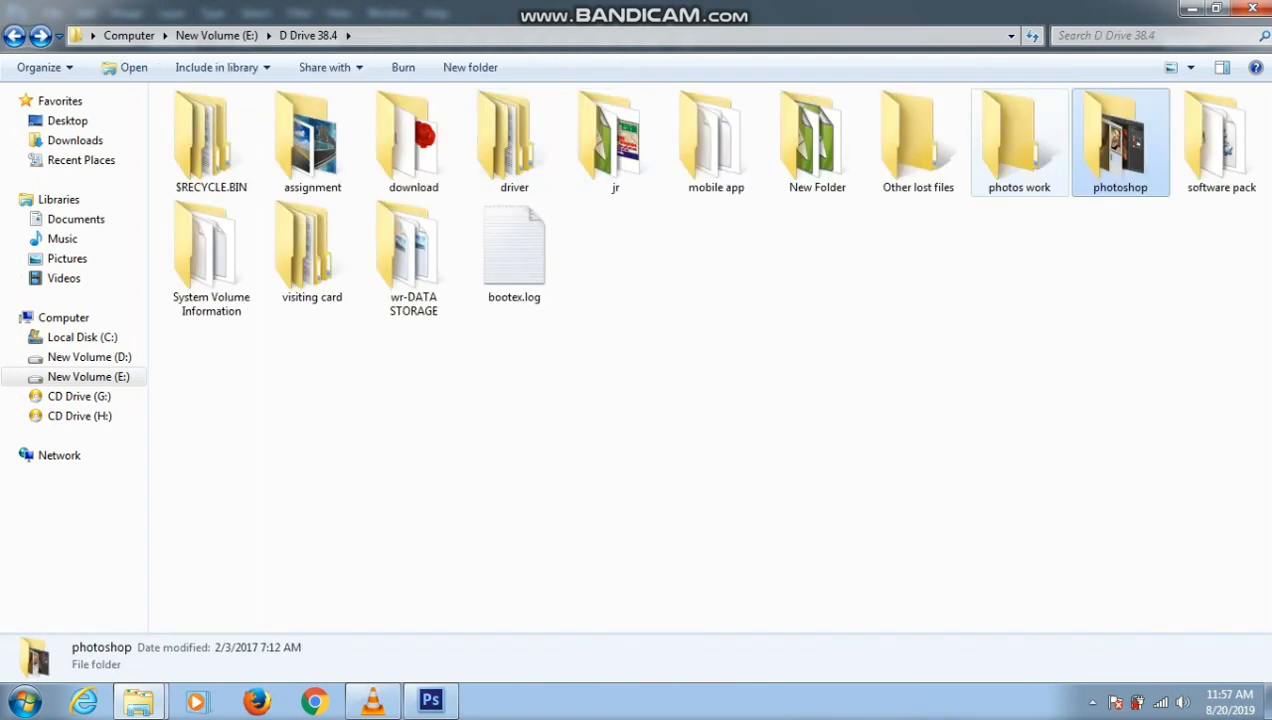
Open colorsplat.png from the jitu folder inside photos work in Photoshop
click(1019, 142)
double_click(1019, 142)
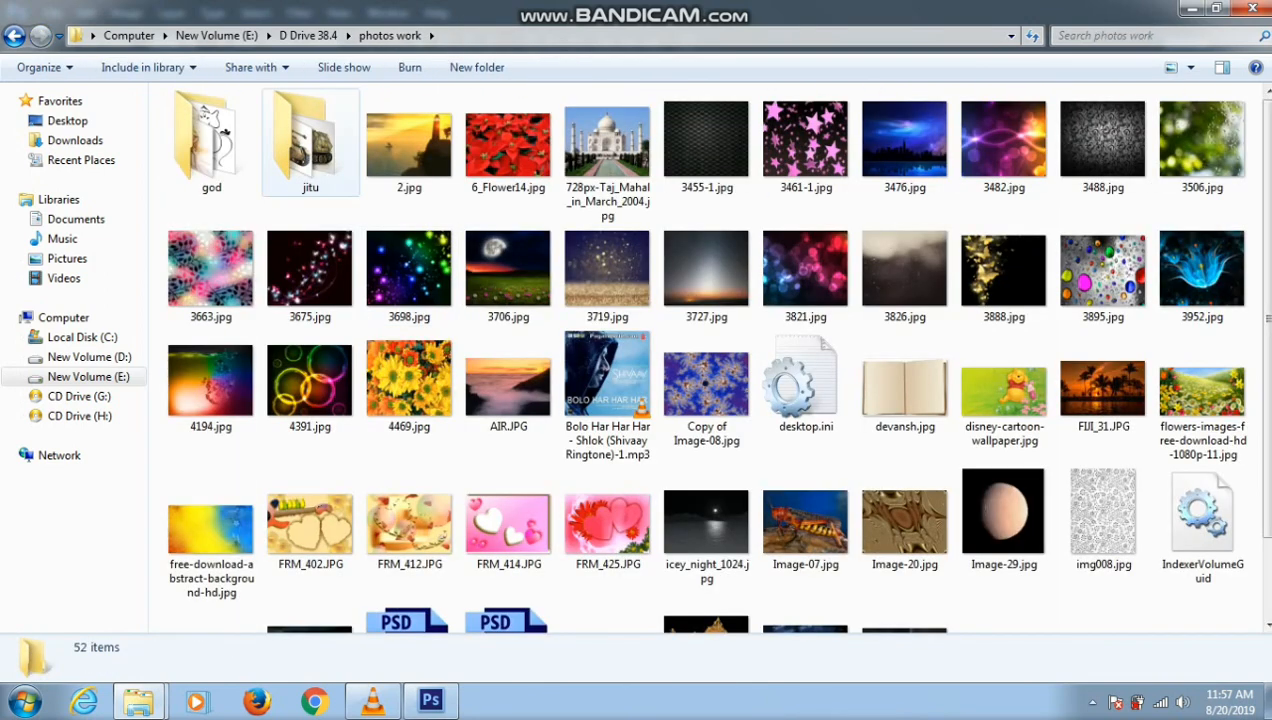
double_click(310, 140)
scroll(905, 445, down, 3)
click(905, 400)
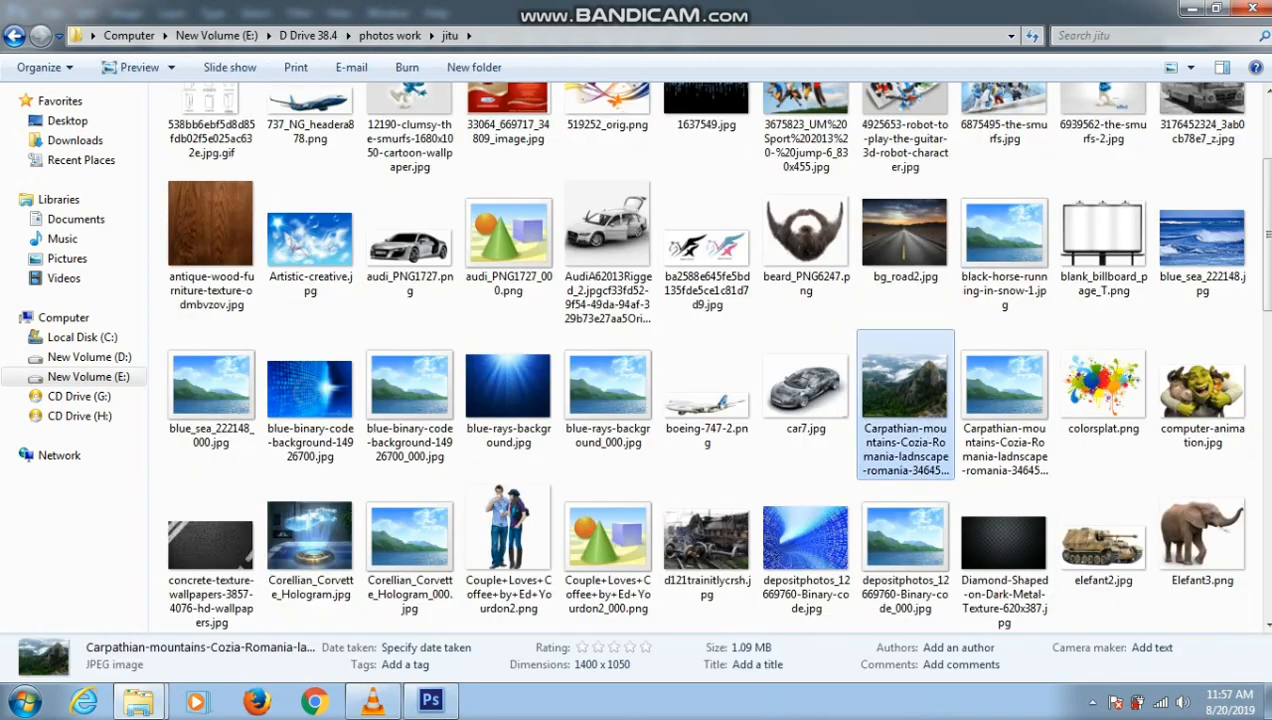
drag(1103, 385, 559, 363)
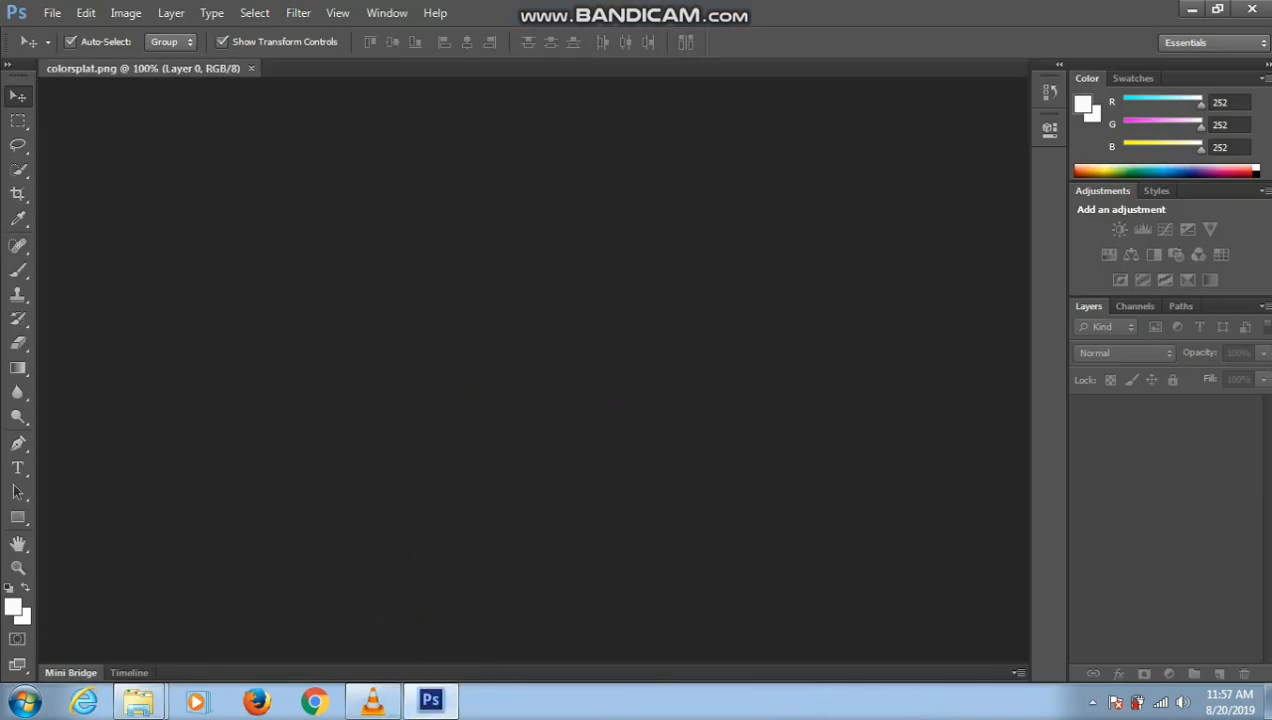
click(1219, 674)
drag(1155, 411, 1155, 453)
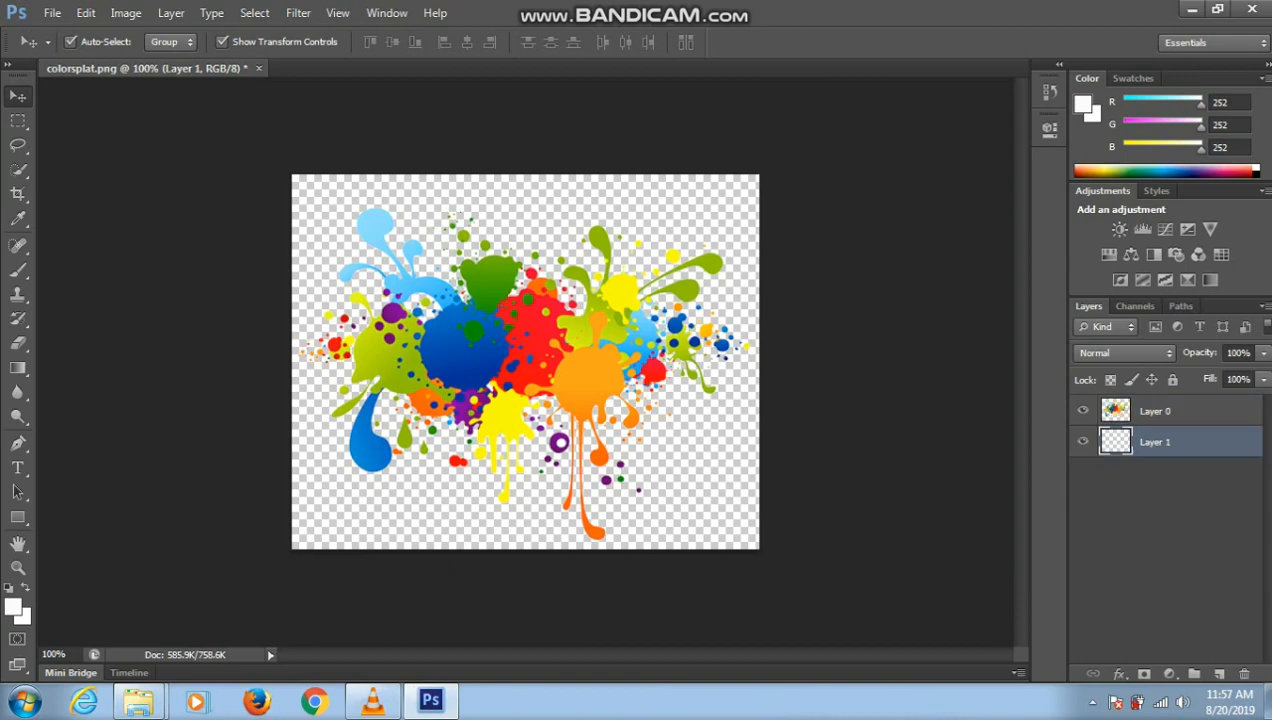
key(Delete)
Add a new layer beneath Layer 0 and fill it with the white foreground colour
click(1219, 674)
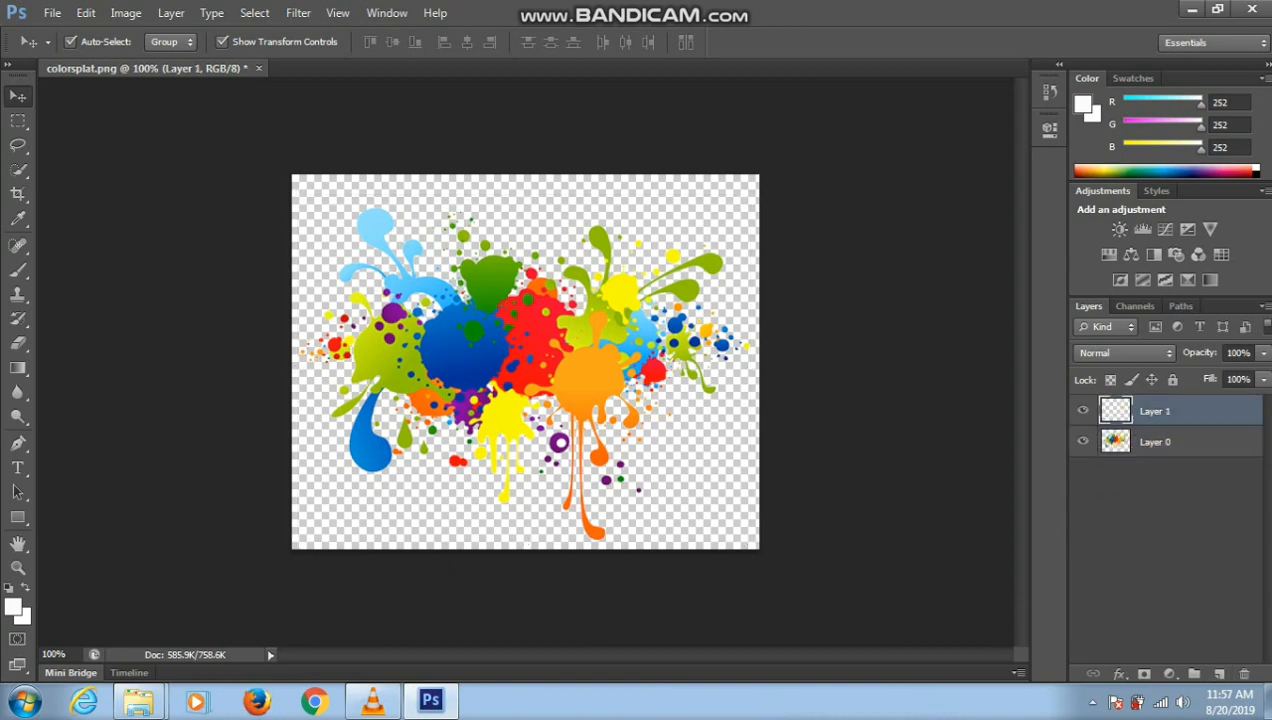
drag(1155, 411, 1155, 453)
key(alt+BackSpace)
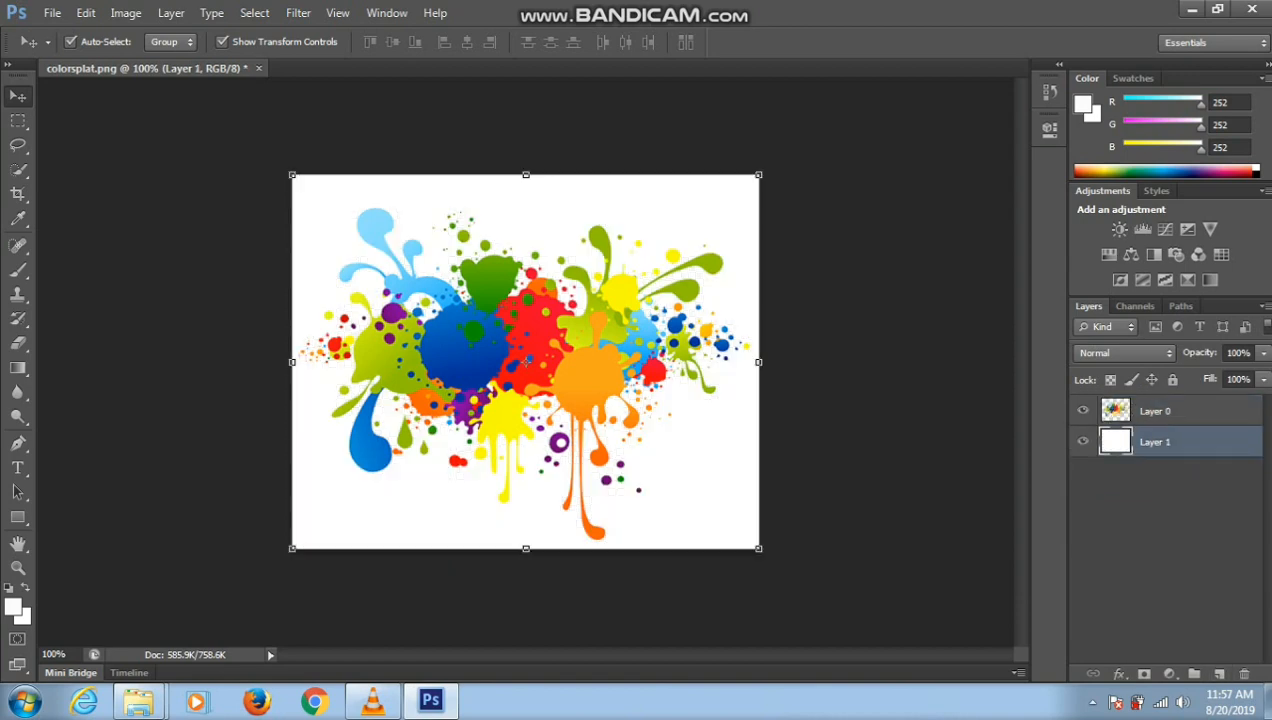
click(1155, 540)
Switch to File Explorer and place the IMG_8441 portrait photo from drive E: into the colorsplat.png document
click(138, 701)
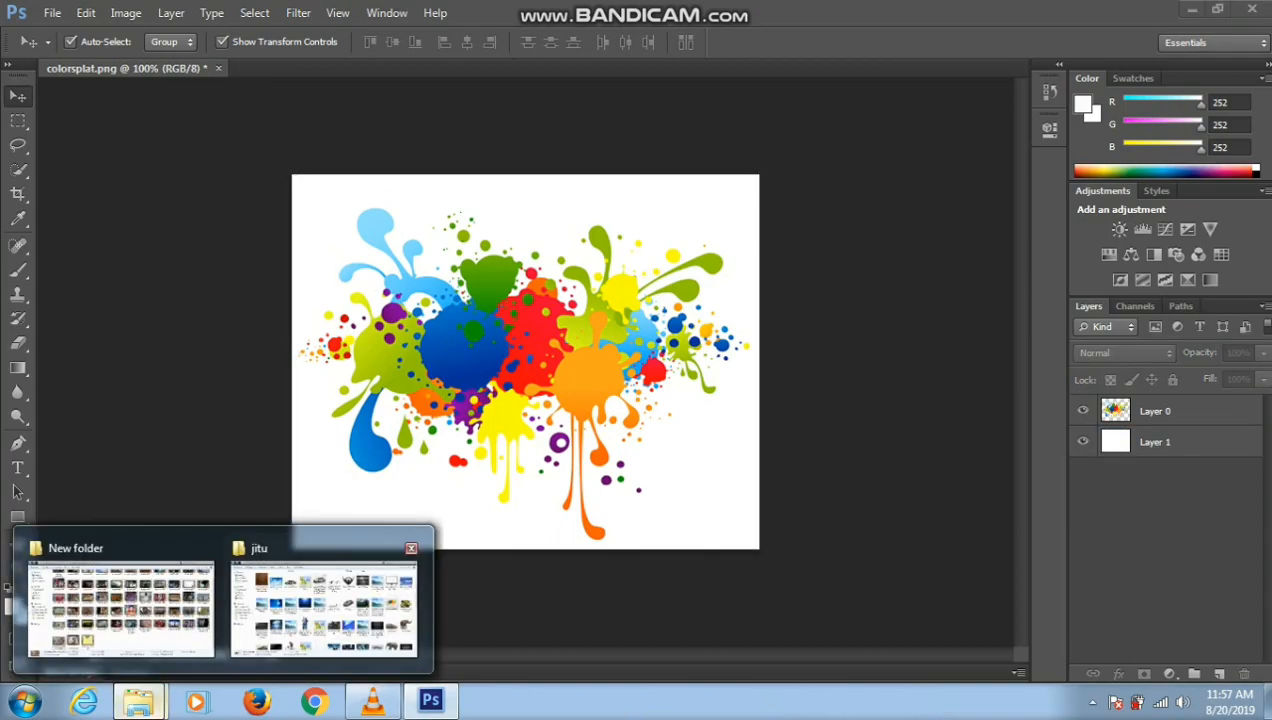
click(325, 610)
click(88, 377)
drag(1120, 372, 515, 396)
key(Return)
Scale the IMG_8441 photo down to fit the canvas height and position it over the middle of the paint splatter
drag(476, 259, 443, 270)
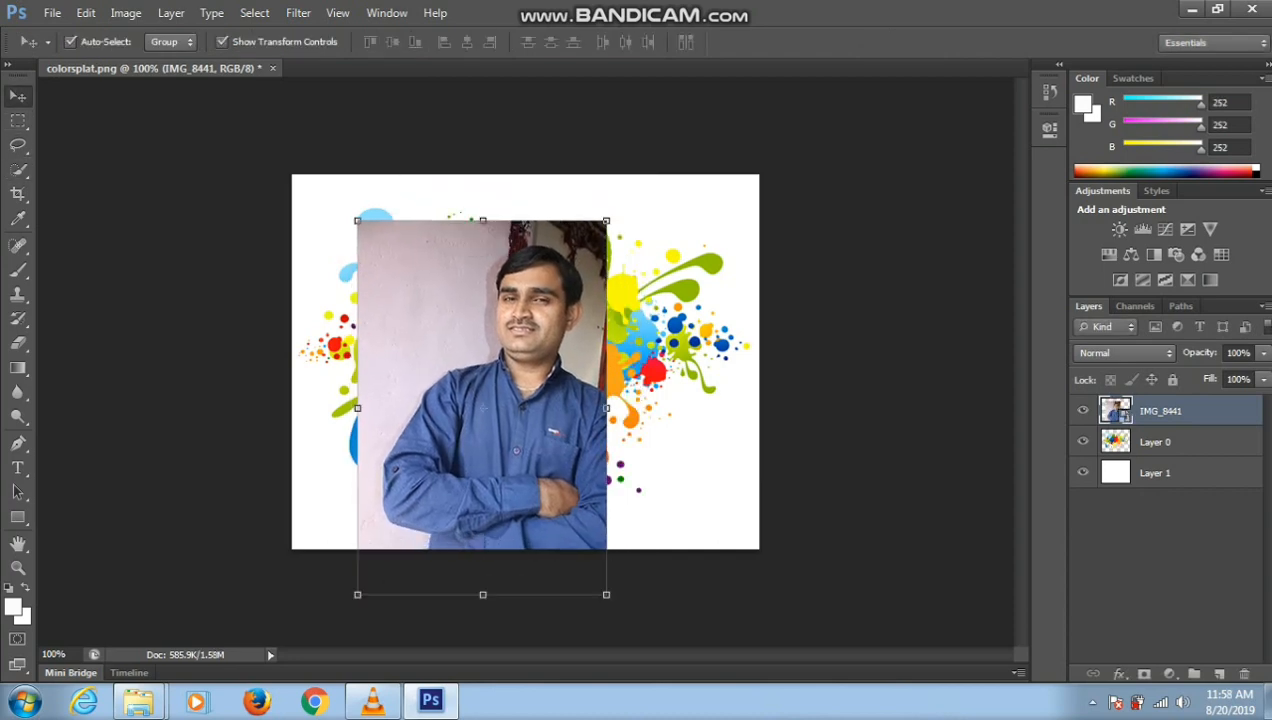
drag(435, 384, 444, 343)
drag(367, 180, 391, 212)
drag(475, 340, 493, 350)
key(Return)
Rasterize the IMG_8441 layer and delete the part below the man's chest using a rectangular selection
key(m)
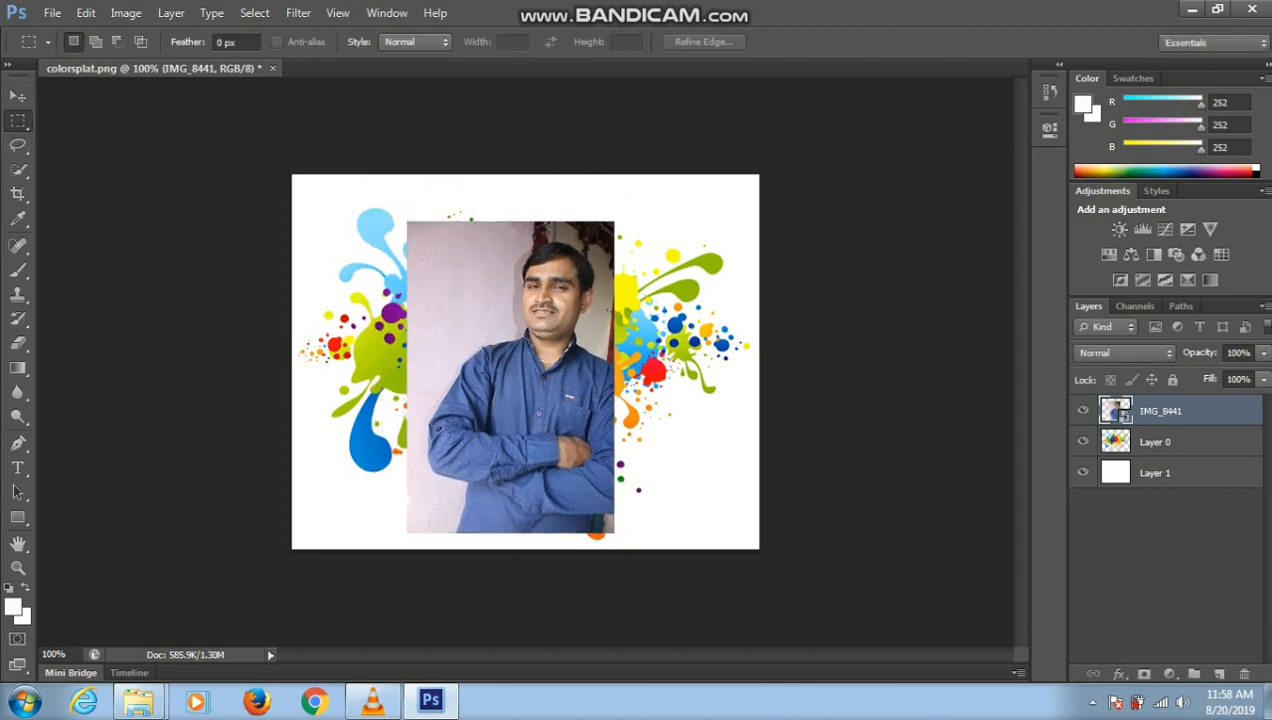
drag(390, 427, 776, 628)
key(Delete)
key(Return)
right_click(1212, 411)
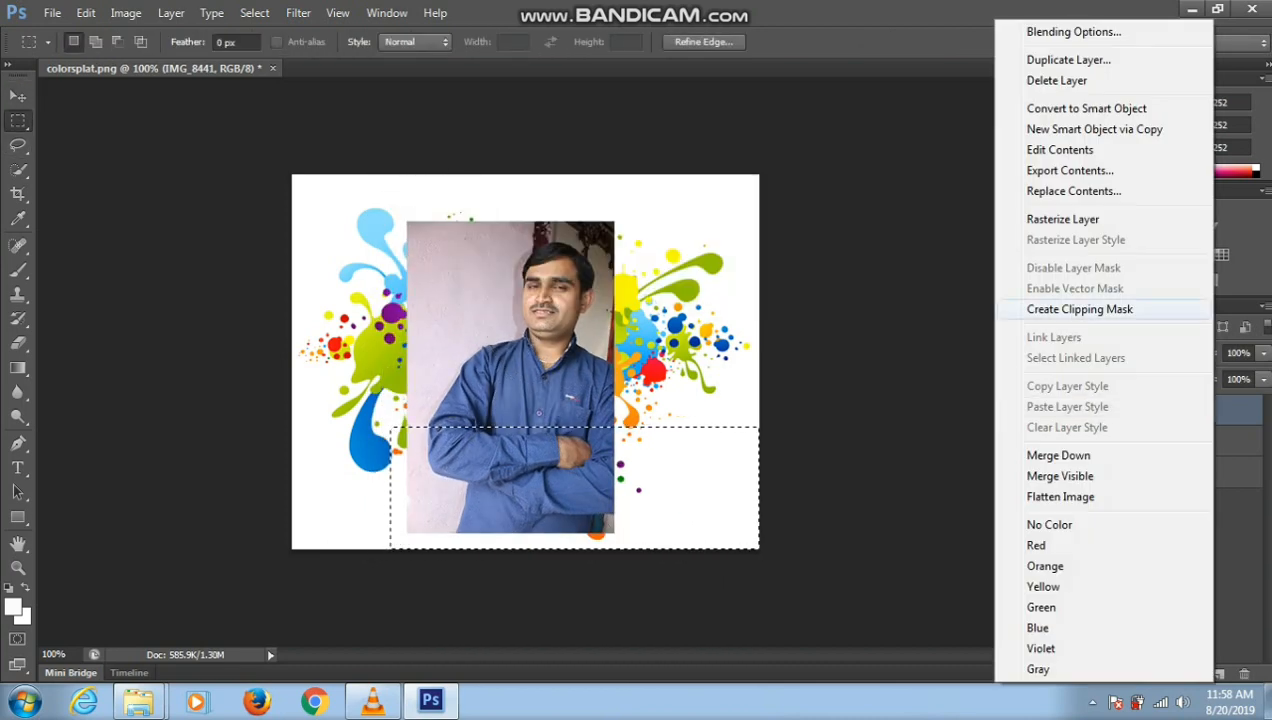
click(1063, 219)
key(Delete)
key(ctrl+d)
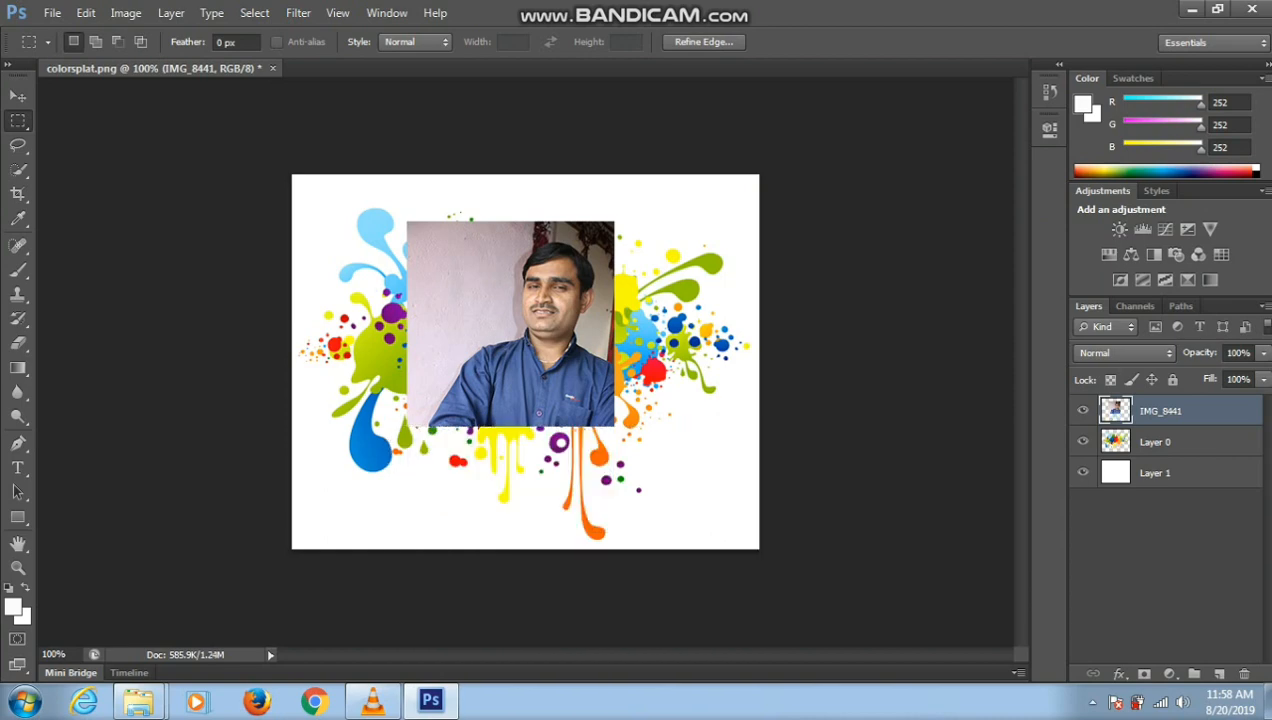
Enlarge the cropped portrait proportionally and move it to the centre of the paint splatter
key(v)
drag(529, 371, 529, 415)
key(ctrl+t)
drag(614, 471, 643, 500)
drag(594, 375, 577, 375)
key(Return)
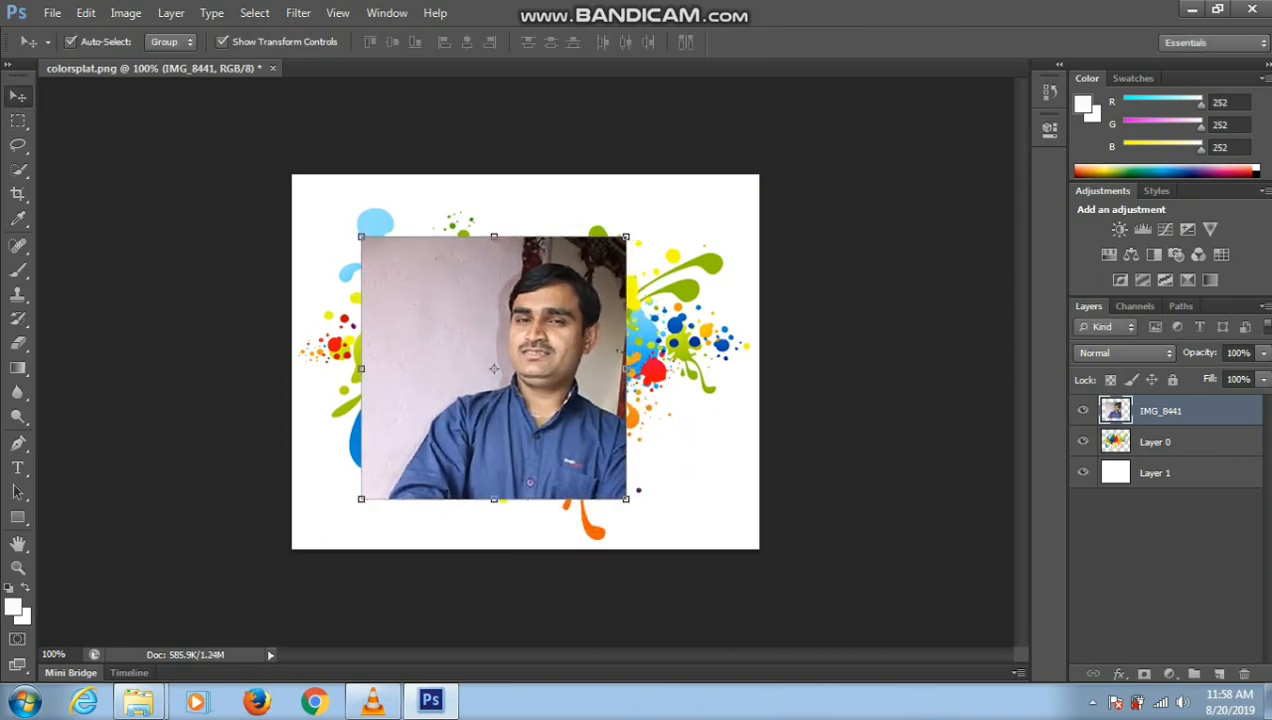
Add a layer mask to IMG_8441 and paint black around the man with a soft 125 px brush to hide the photo's edges
click(1144, 674)
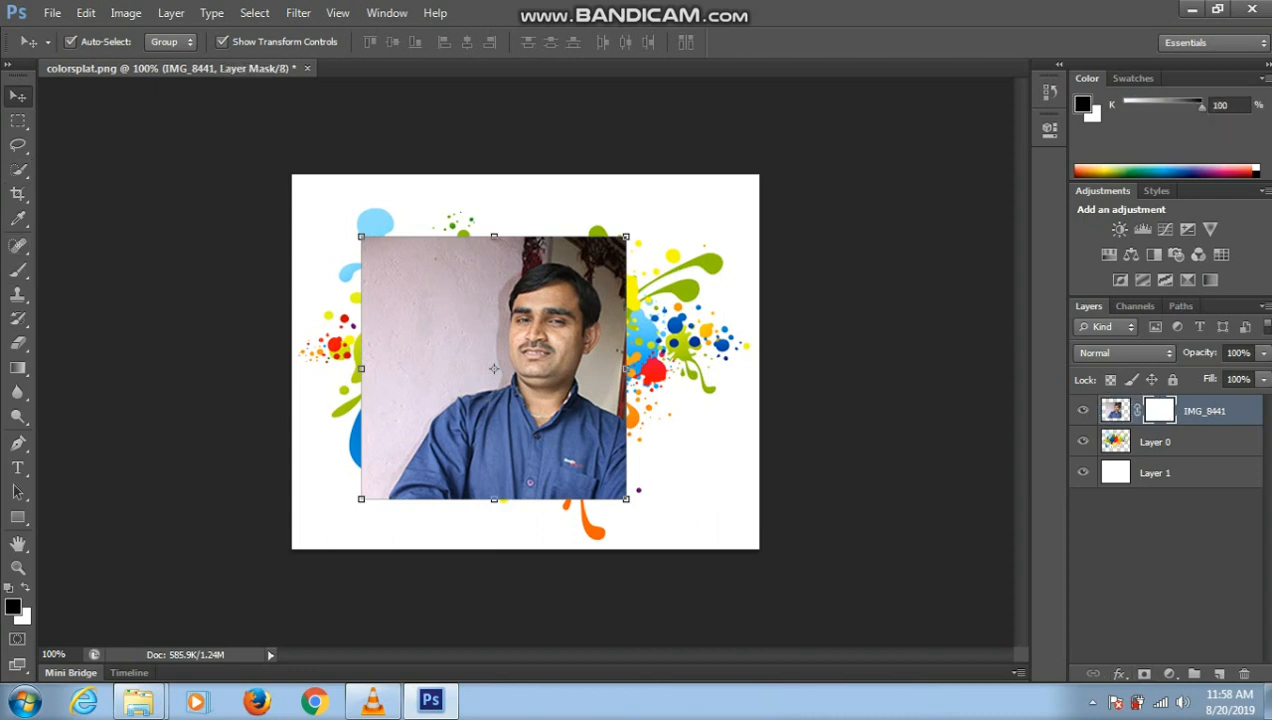
click(18, 270)
mouse_move(443, 268)
mouse_down()
mouse_move(397, 360)
mouse_move(487, 260)
mouse_move(597, 260)
mouse_move(612, 300)
mouse_move(540, 245)
mouse_up()
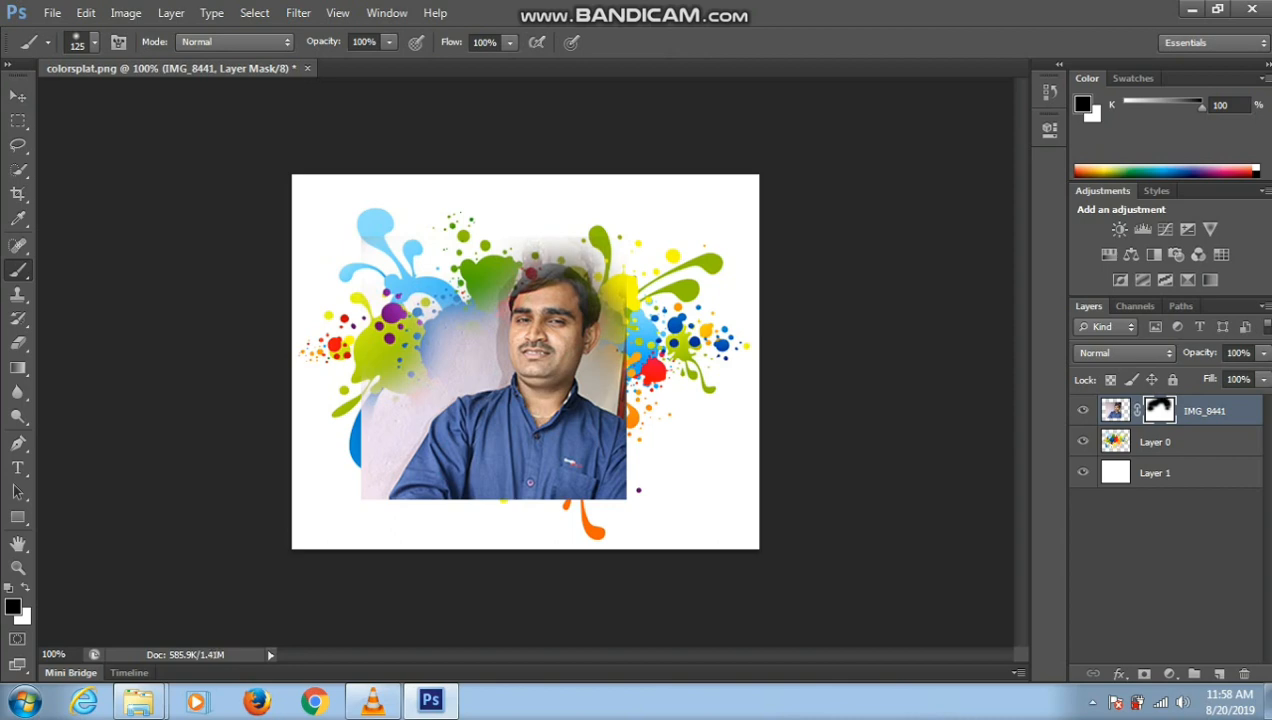
mouse_move(624, 310)
mouse_down()
mouse_move(615, 462)
mouse_move(495, 482)
mouse_move(405, 455)
mouse_move(400, 410)
mouse_up()
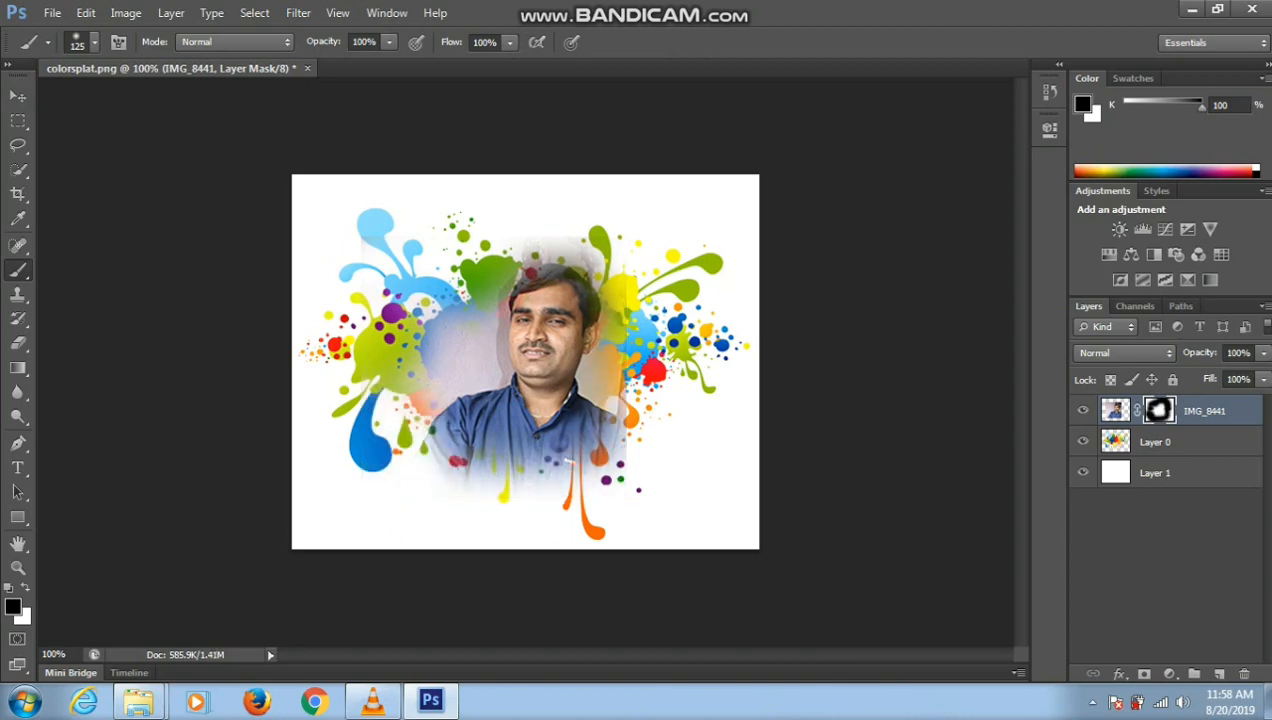
Mask out the remaining wall beside the man's head and shoulders with a 60 px brush
mouse_move(437, 333)
mouse_down()
mouse_move(467, 332)
mouse_move(440, 372)
mouse_up()
mouse_move(487, 318)
mouse_down()
mouse_move(478, 364)
mouse_move(416, 386)
mouse_up()
mouse_move(497, 292)
mouse_down()
mouse_move(542, 252)
mouse_move(612, 402)
mouse_up()
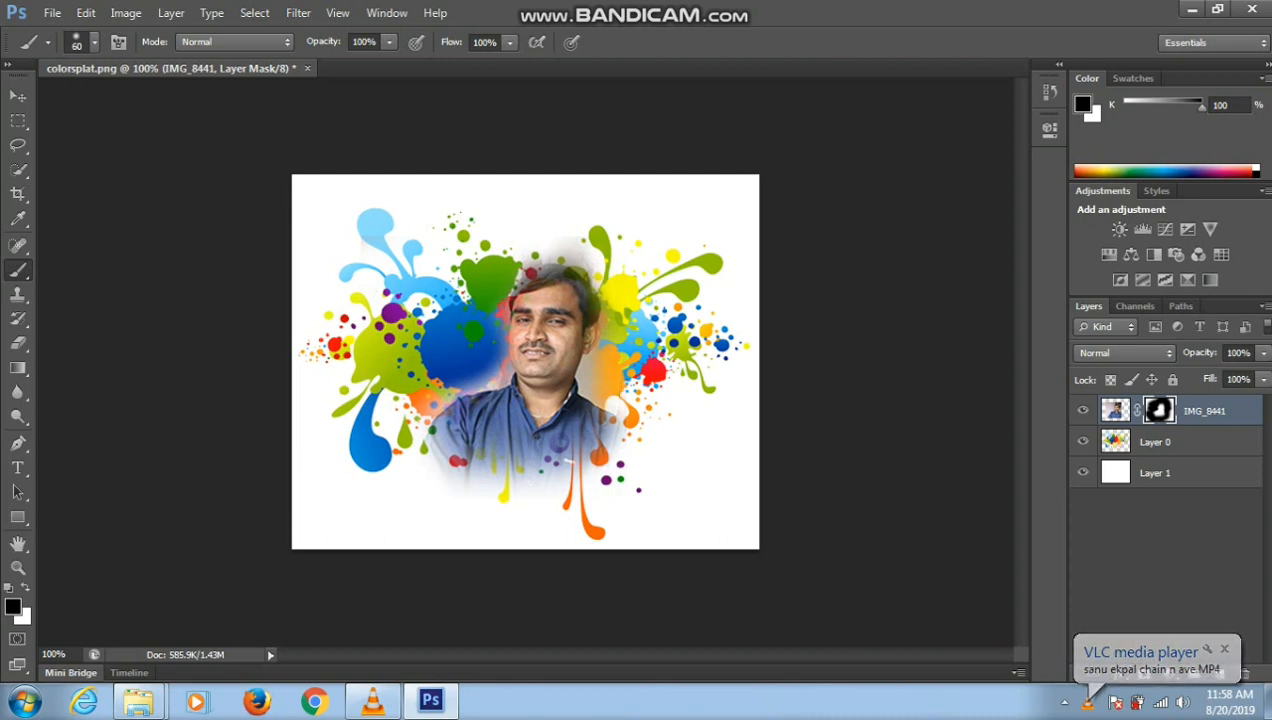
Paint white on the mask across the lower chest to restore the shirt, then return to the Move tool
key(x)
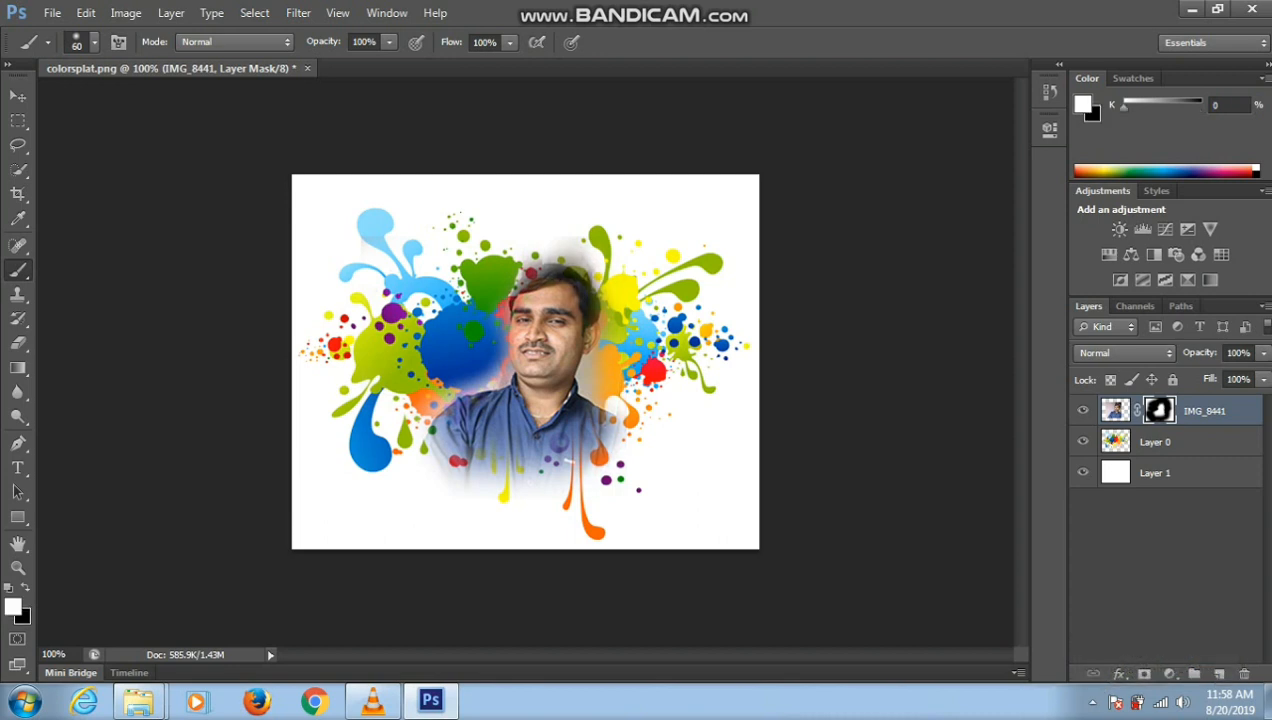
drag(580, 436, 492, 448)
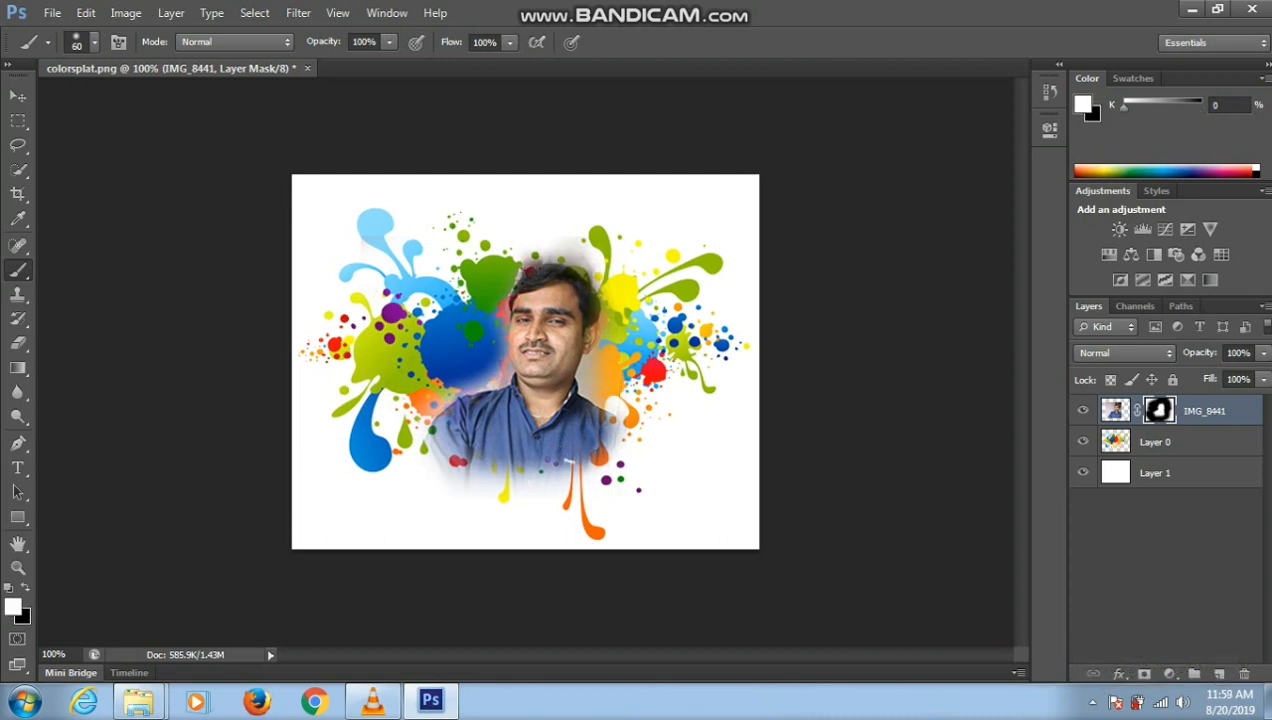
key(v)
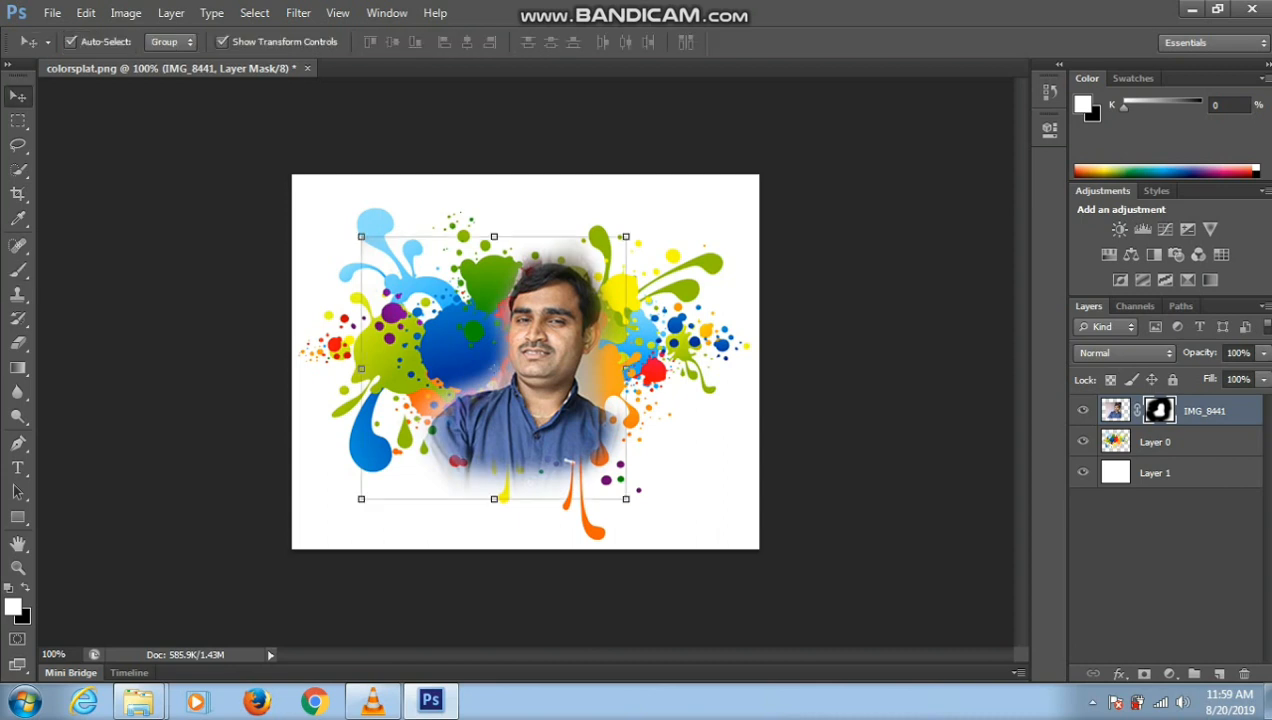
Set the IMG_8441 layer's blend mode to Dissolve and its opacity to 93%
click(1125, 353)
key(Escape)
key(Down)
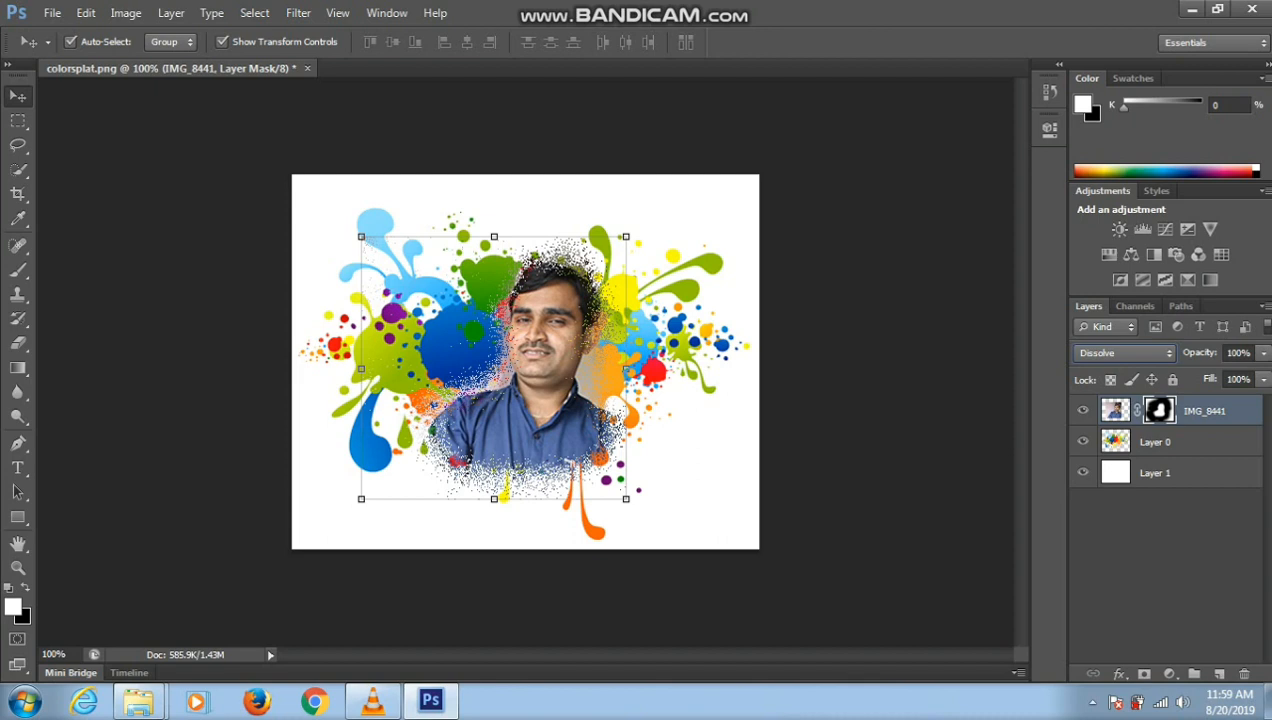
click(1264, 353)
drag(1263, 374, 1249, 374)
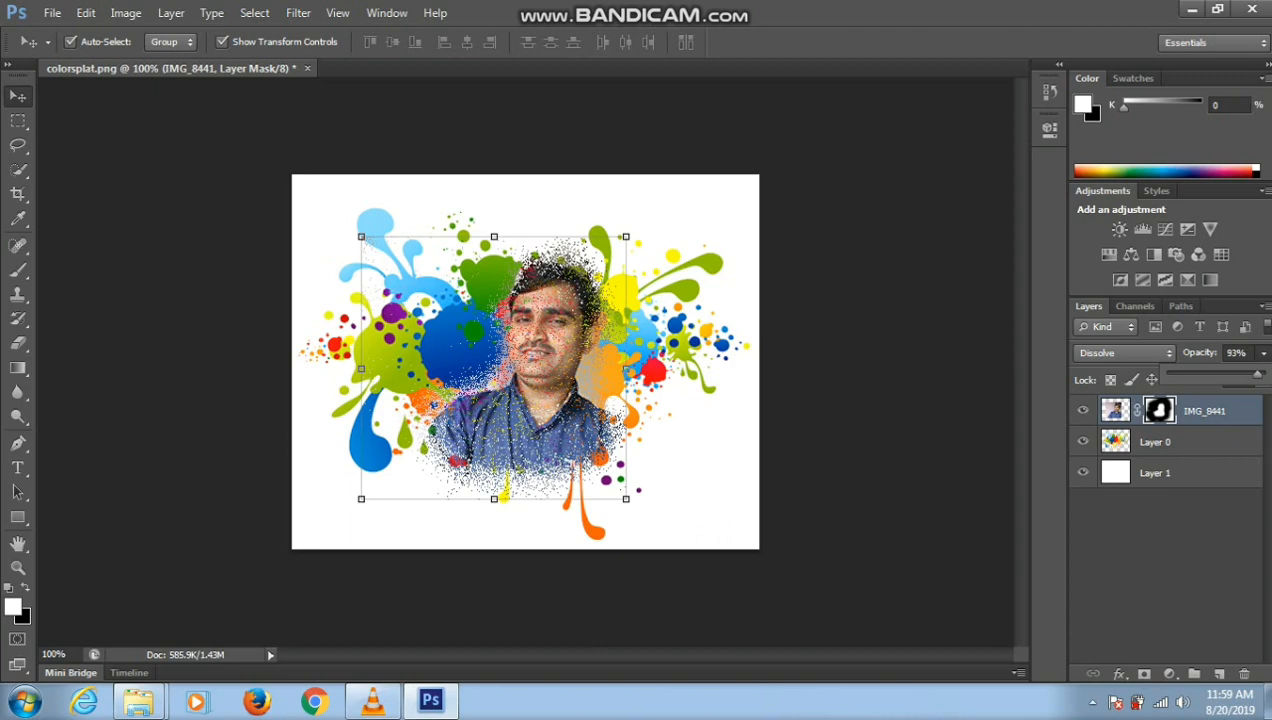
click(715, 537)
scroll(545, 300, up, 8)
scroll(545, 300, down, 1)
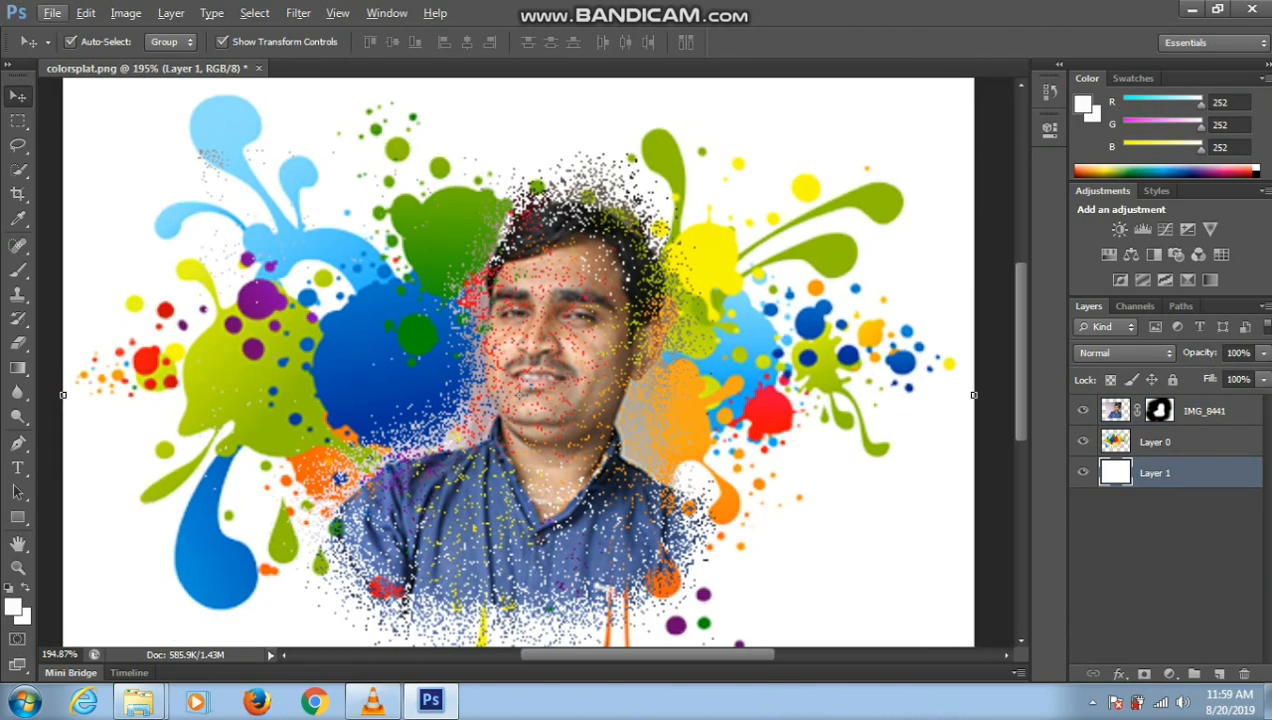
Reselect the IMG_8441 layer and set its opacity to 100%
click(1264, 353)
click(1264, 353)
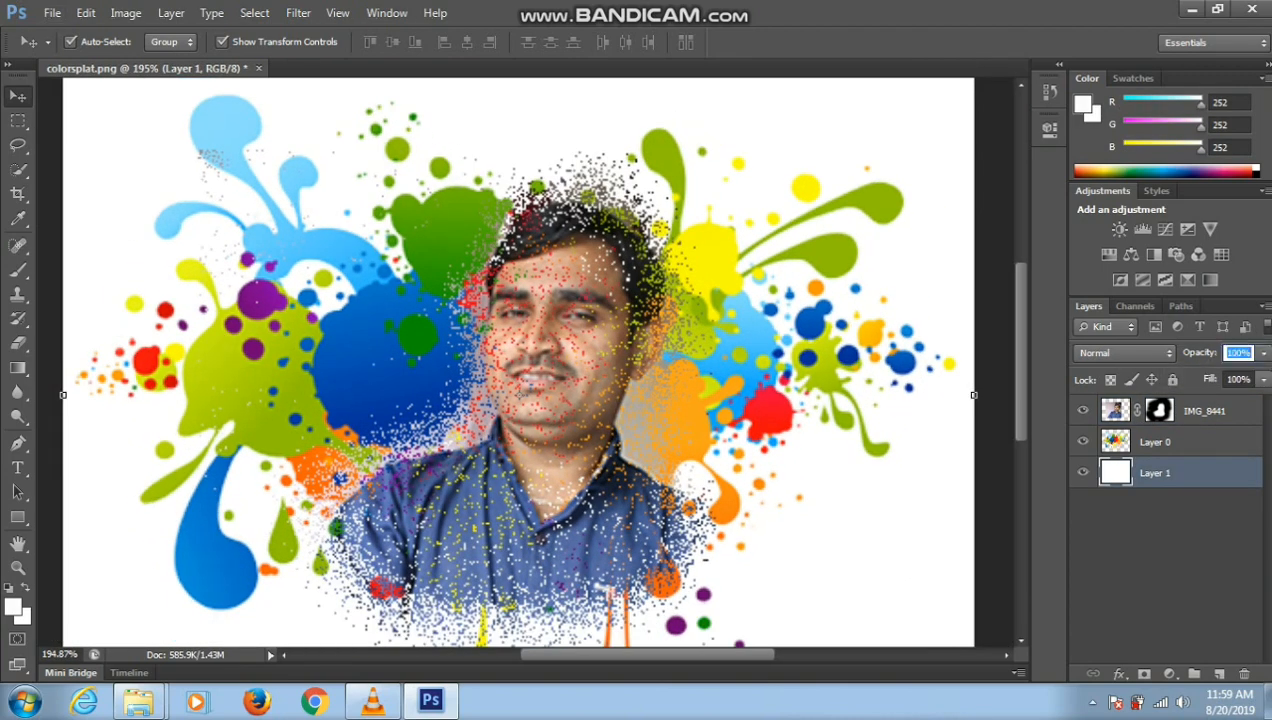
click(1124, 353)
key(Escape)
click(1204, 411)
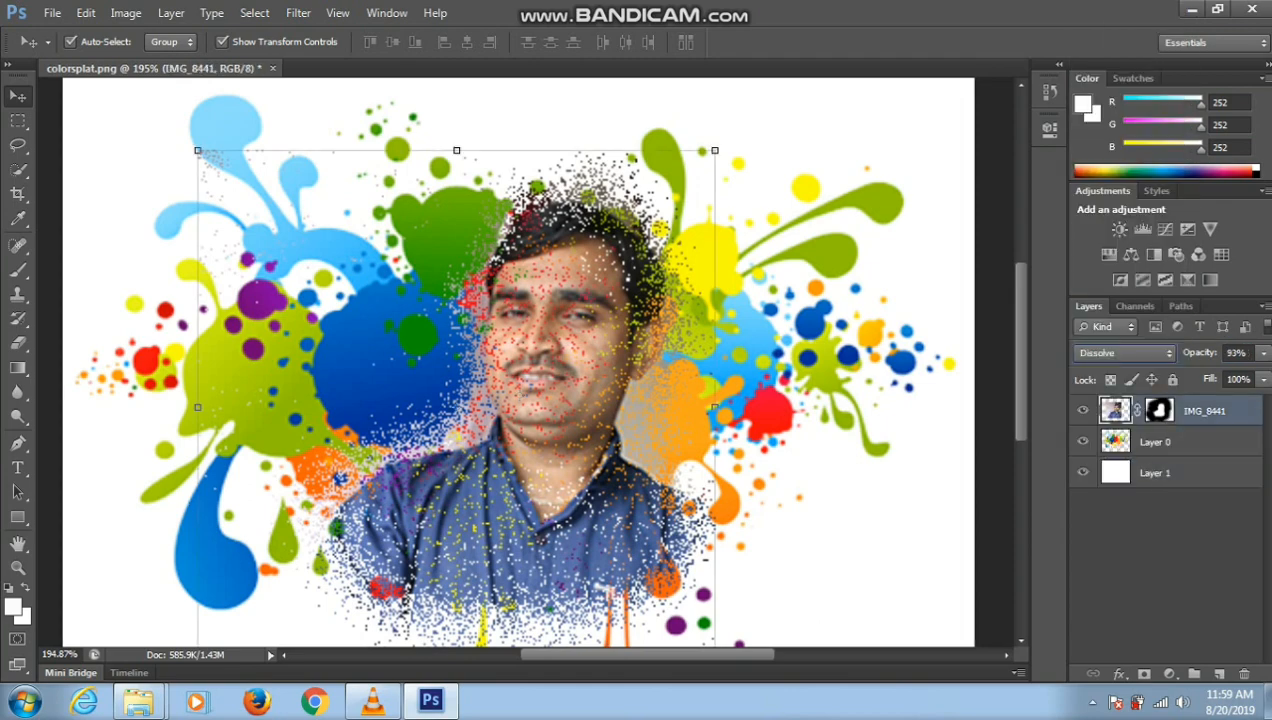
click(1264, 353)
drag(1262, 375, 1269, 375)
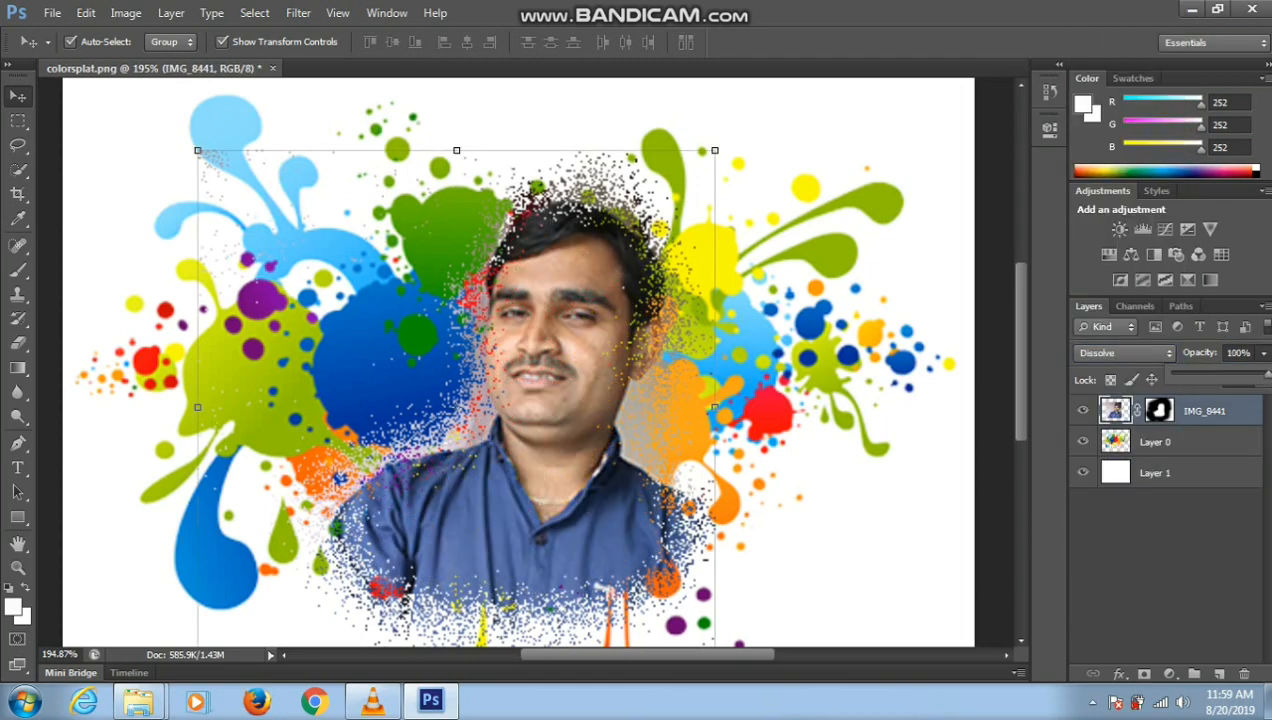
scroll(640, 357, up, 1)
scroll(640, 357, down, 6)
Cycle the IMG_8441 layer through the blend modes from Multiply onward and settle on Luminosity, then deselect the layer
click(1125, 353)
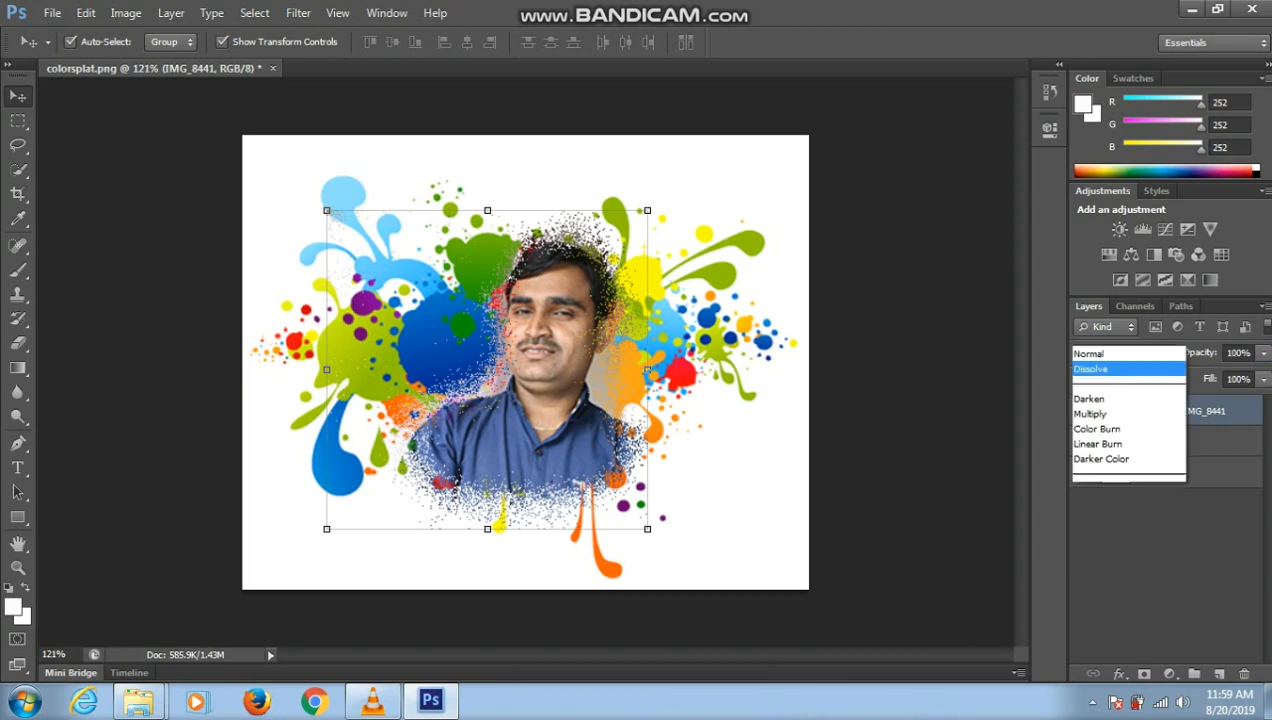
click(1100, 60)
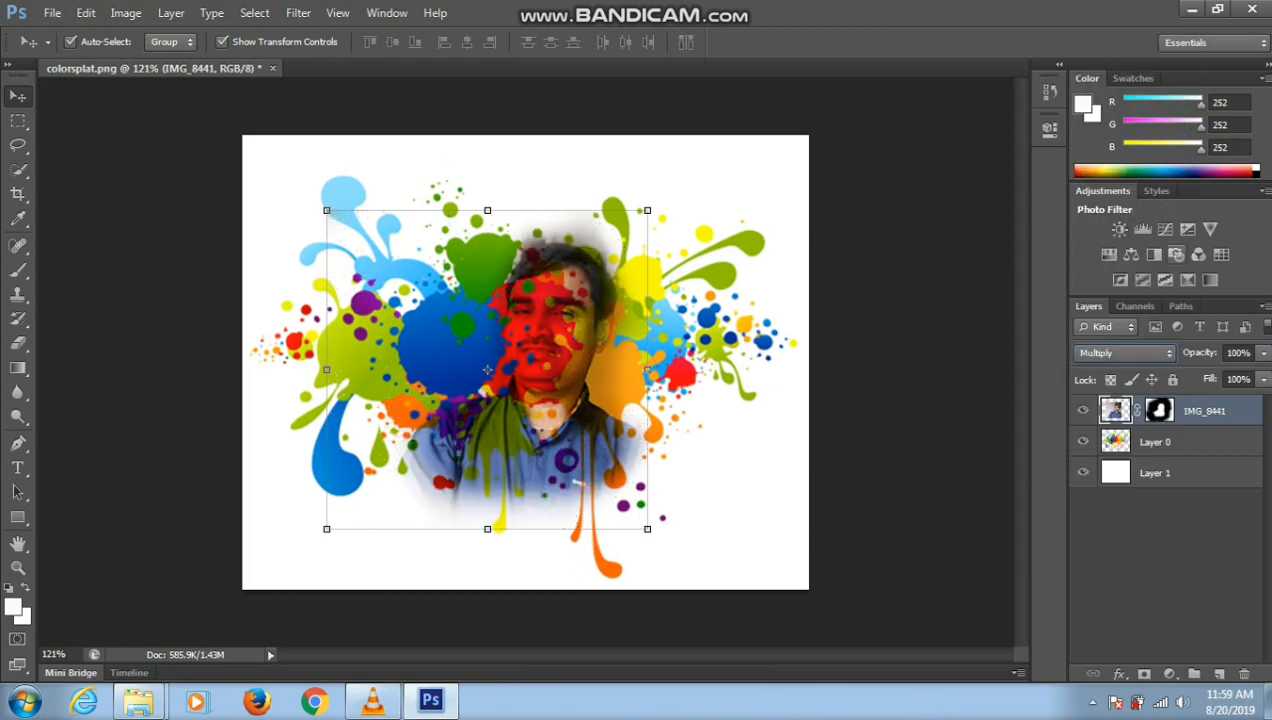
key(Down)
key(Down)
key(Down)
key(Down)
key(Down)
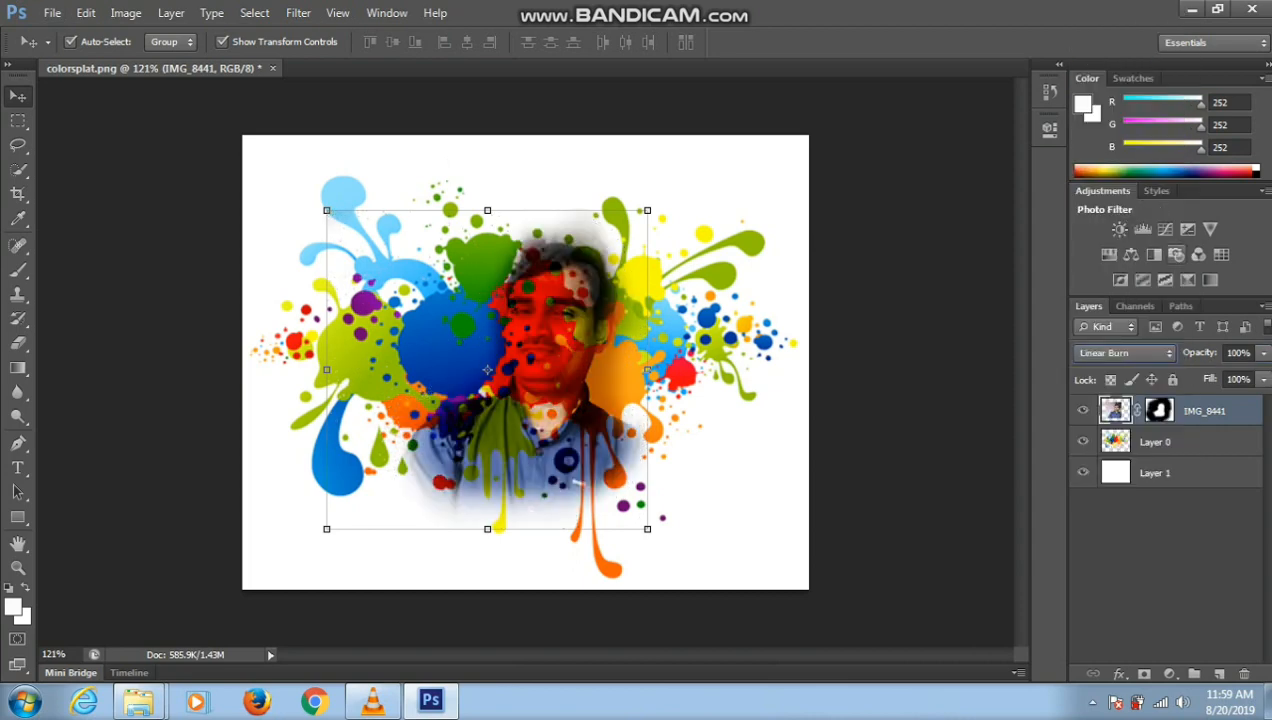
key(Down)
key(Down)
key(Down)
key(Down)
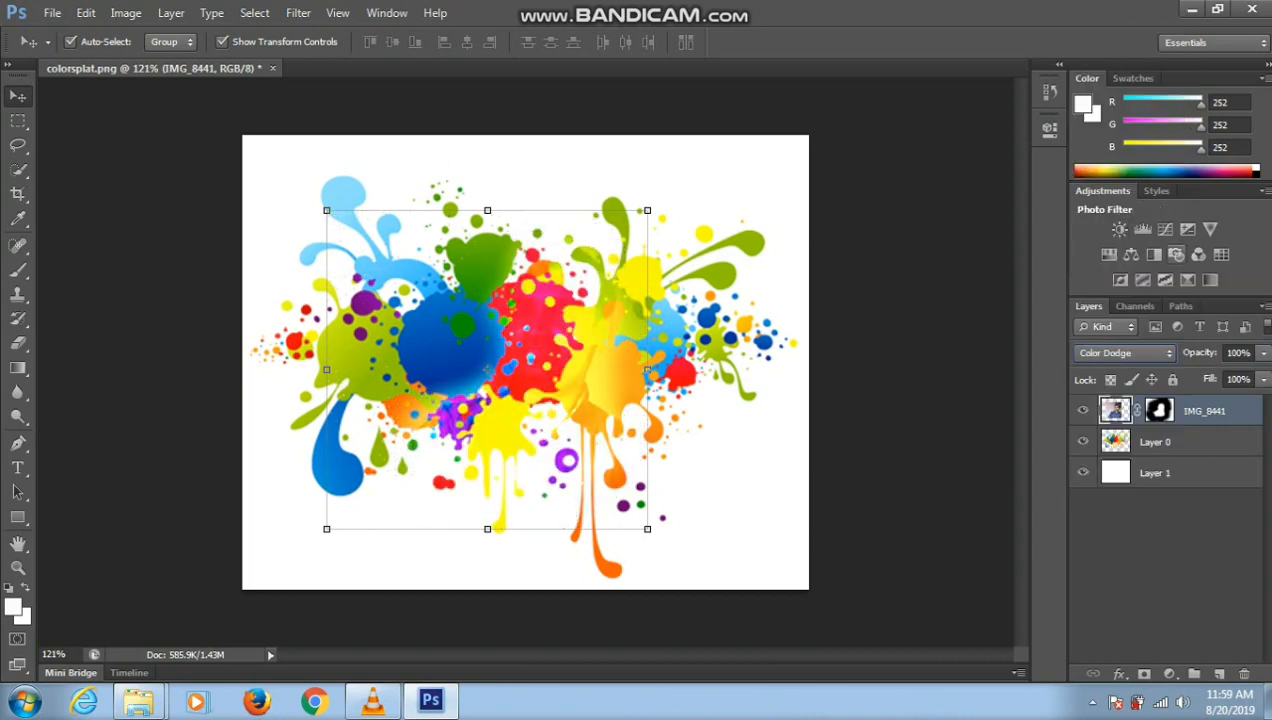
key(Down)
key(Down)
key(Down)
key(Down)
key(Down)
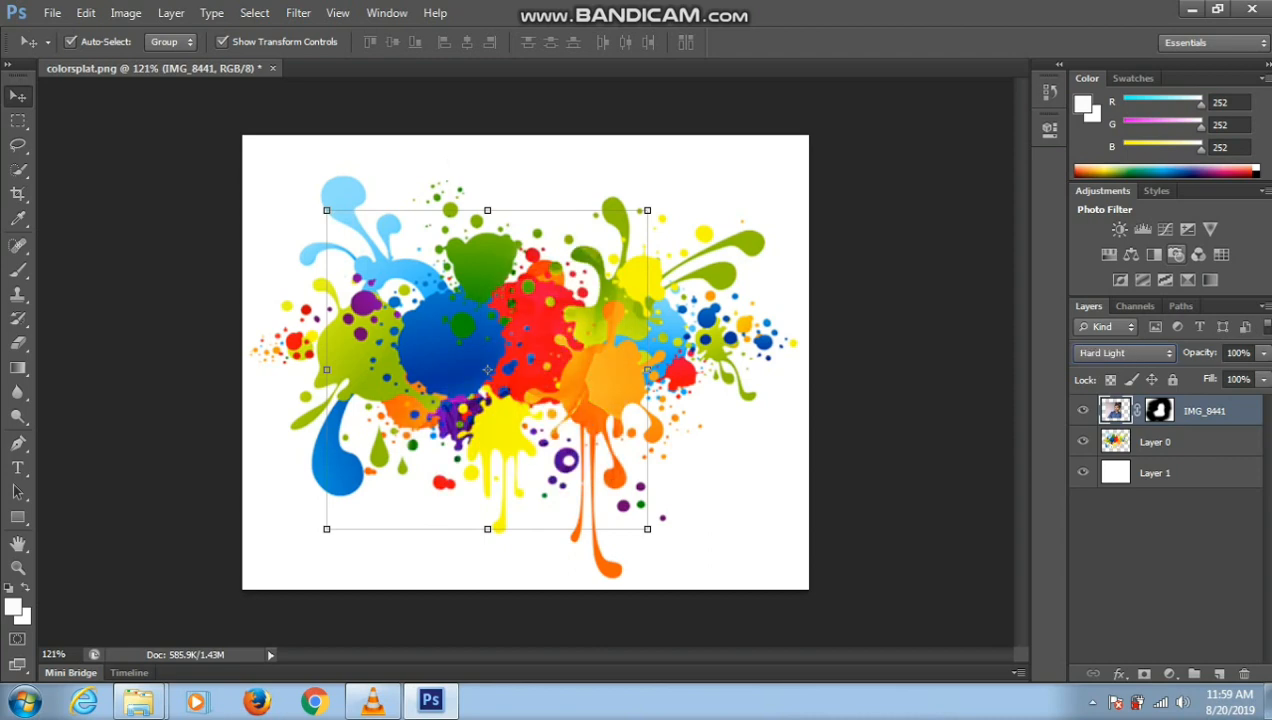
key(Down)
key(Down)
key(Down)
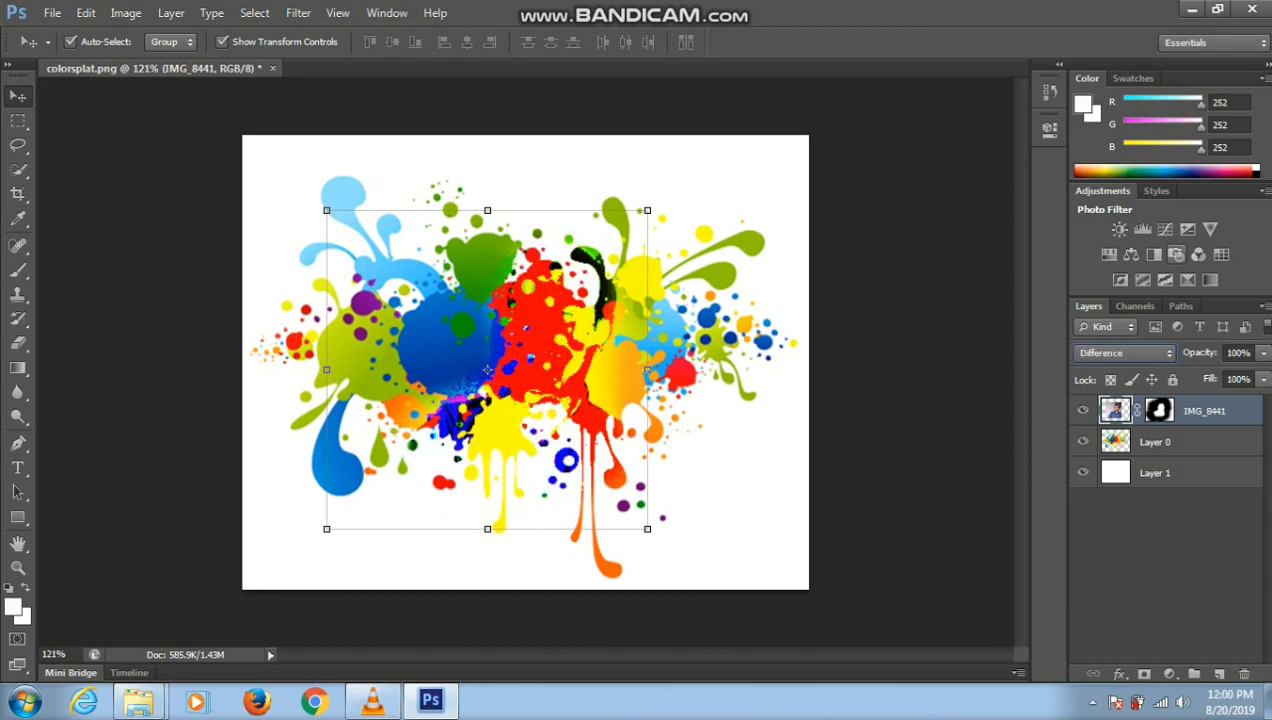
key(Down)
key(Down)
key(Down)
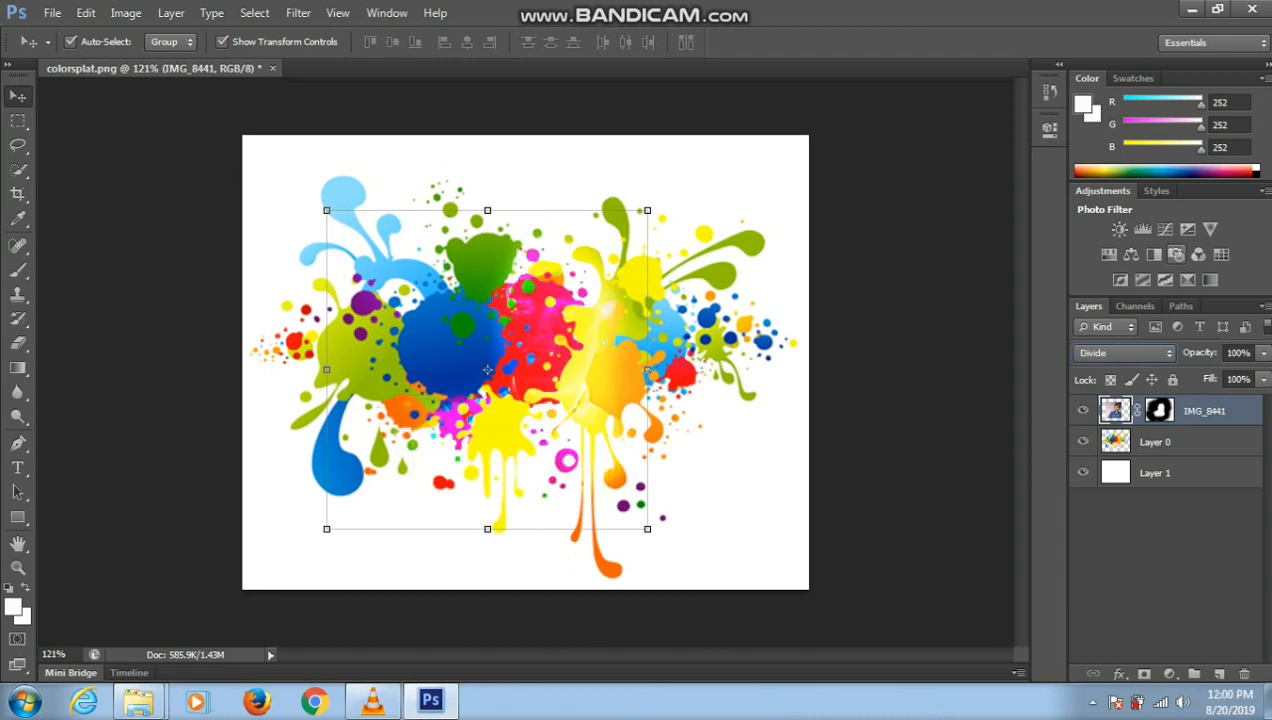
key(Down)
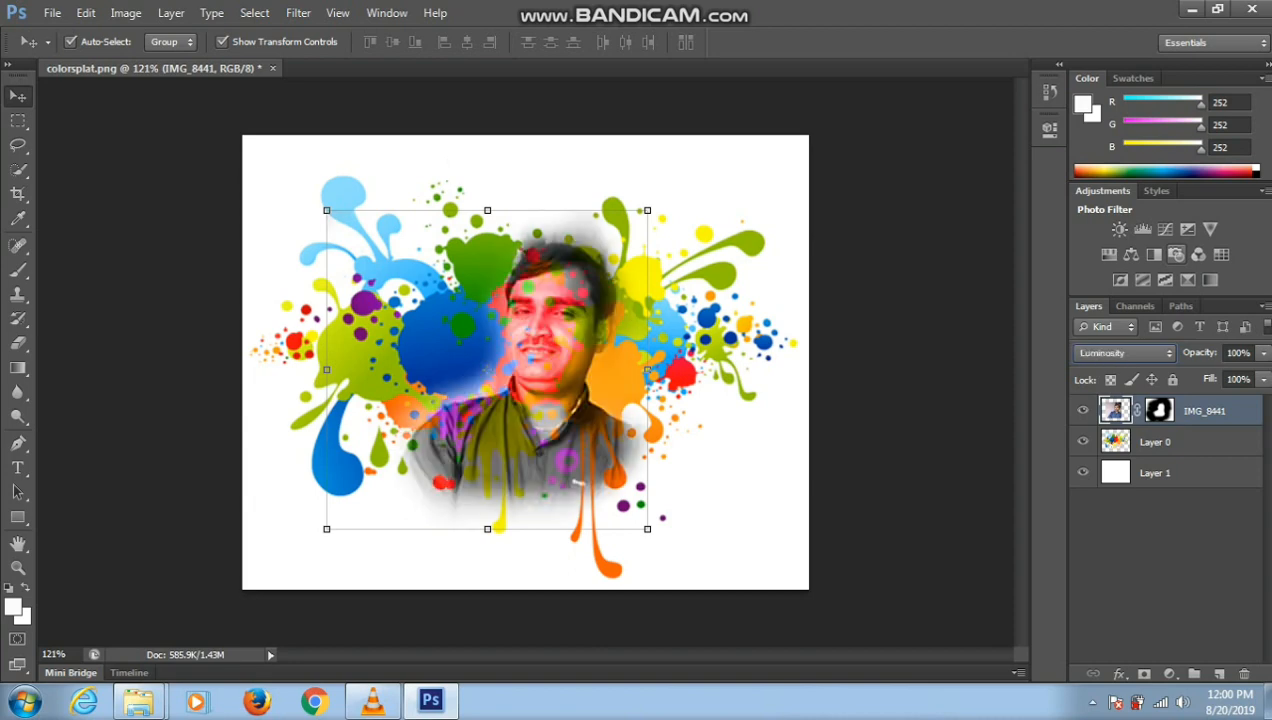
click(920, 360)
scroll(920, 360, up, 3)
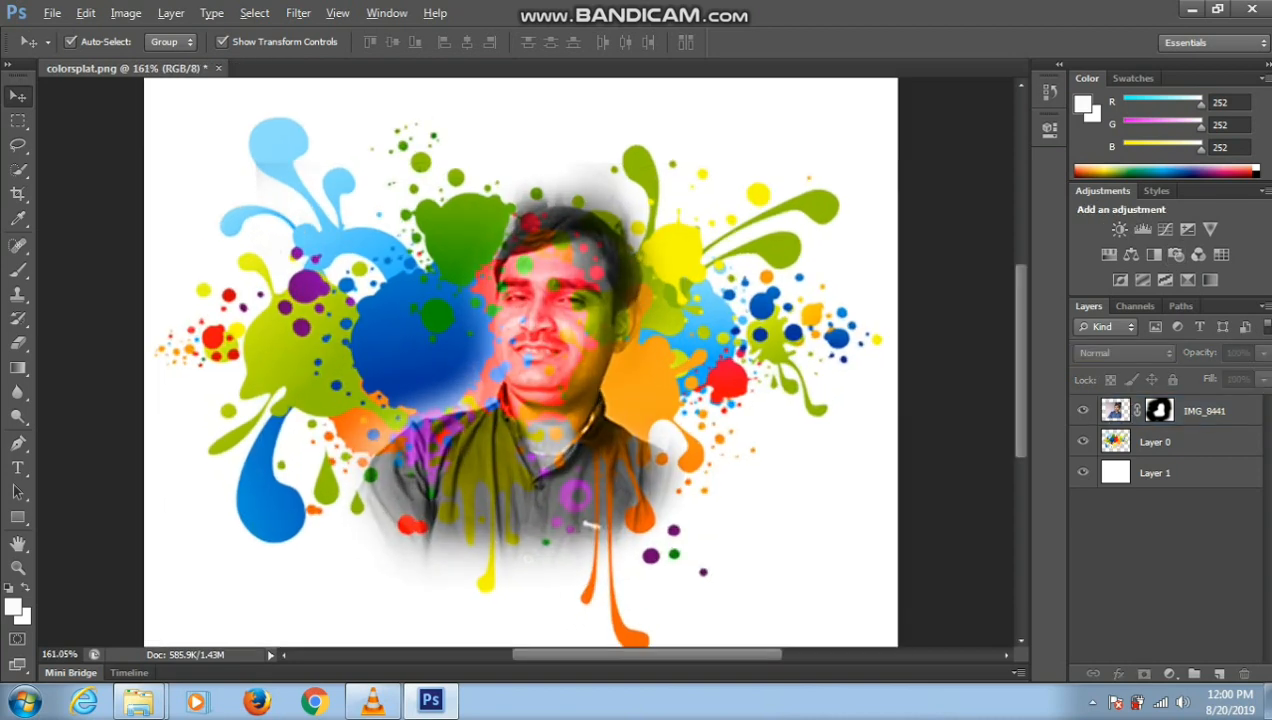
scroll(920, 360, down, 2)
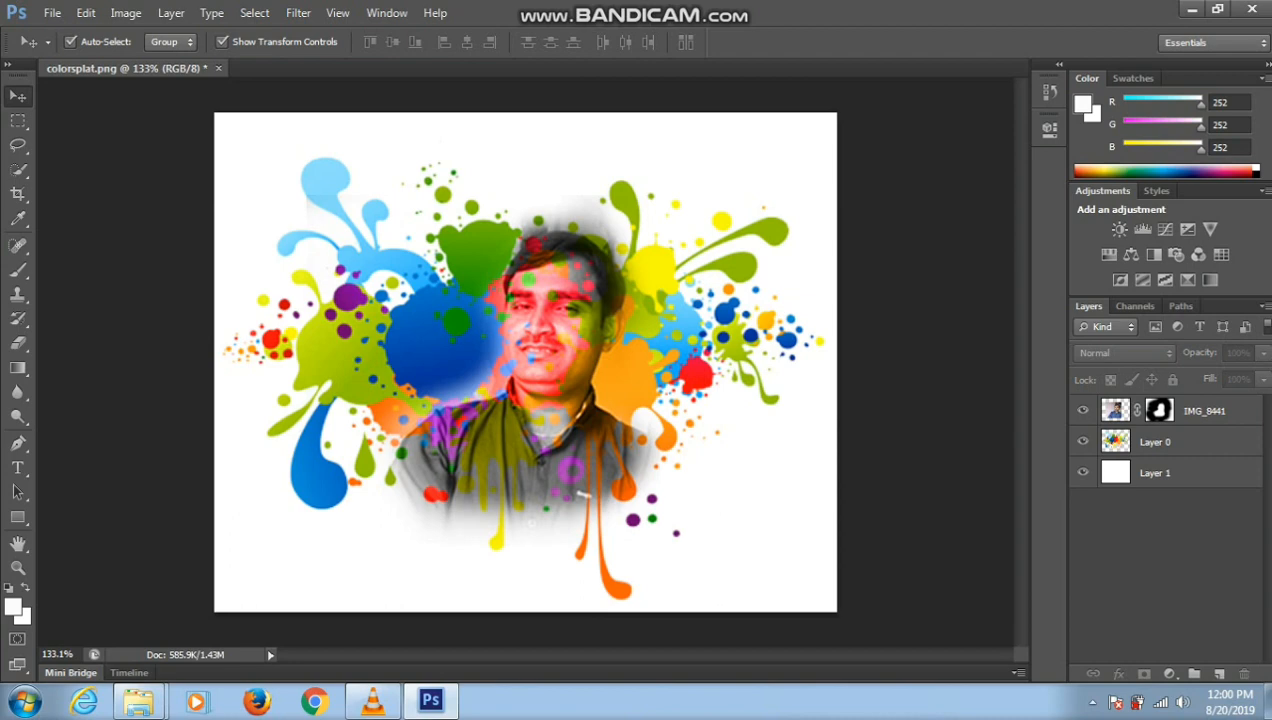
Select Layer 1, switch to Windows Explorer and open the vehicle-thumbnail subfolder inside D Drive 38.4 > photos work
click(1155, 472)
mouse_move(138, 702)
click(318, 605)
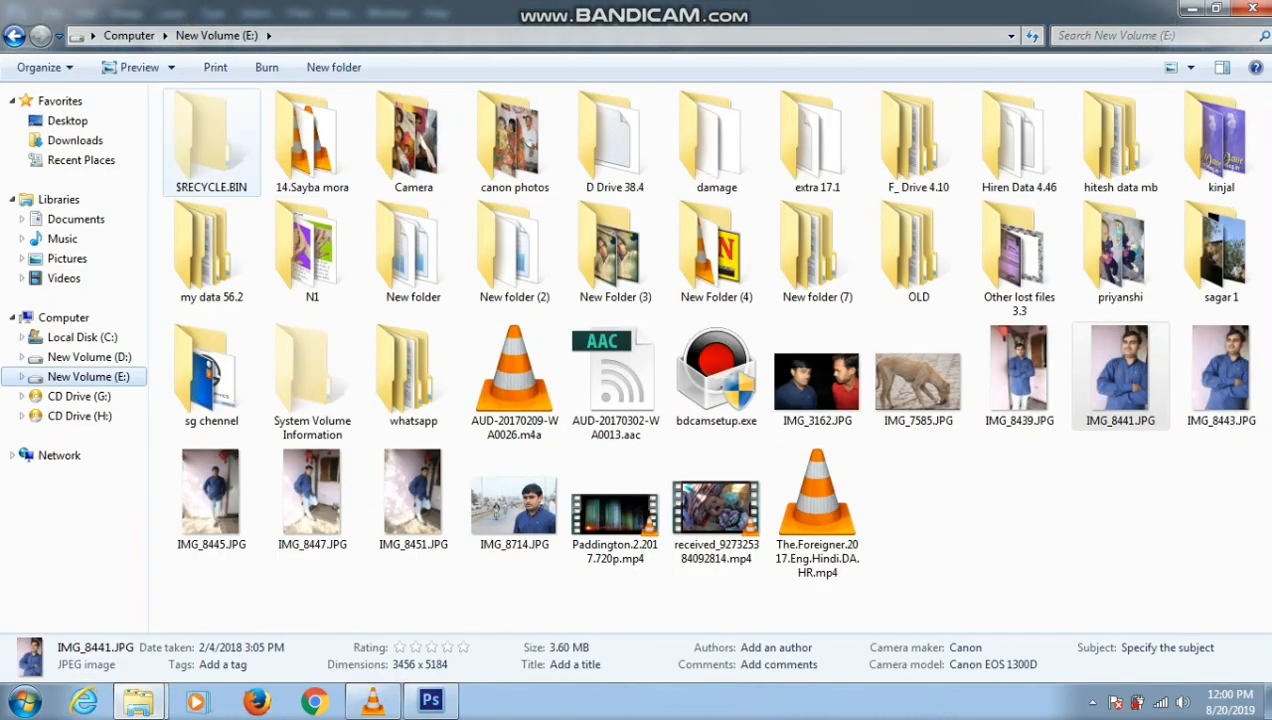
double_click(614, 140)
double_click(1016, 135)
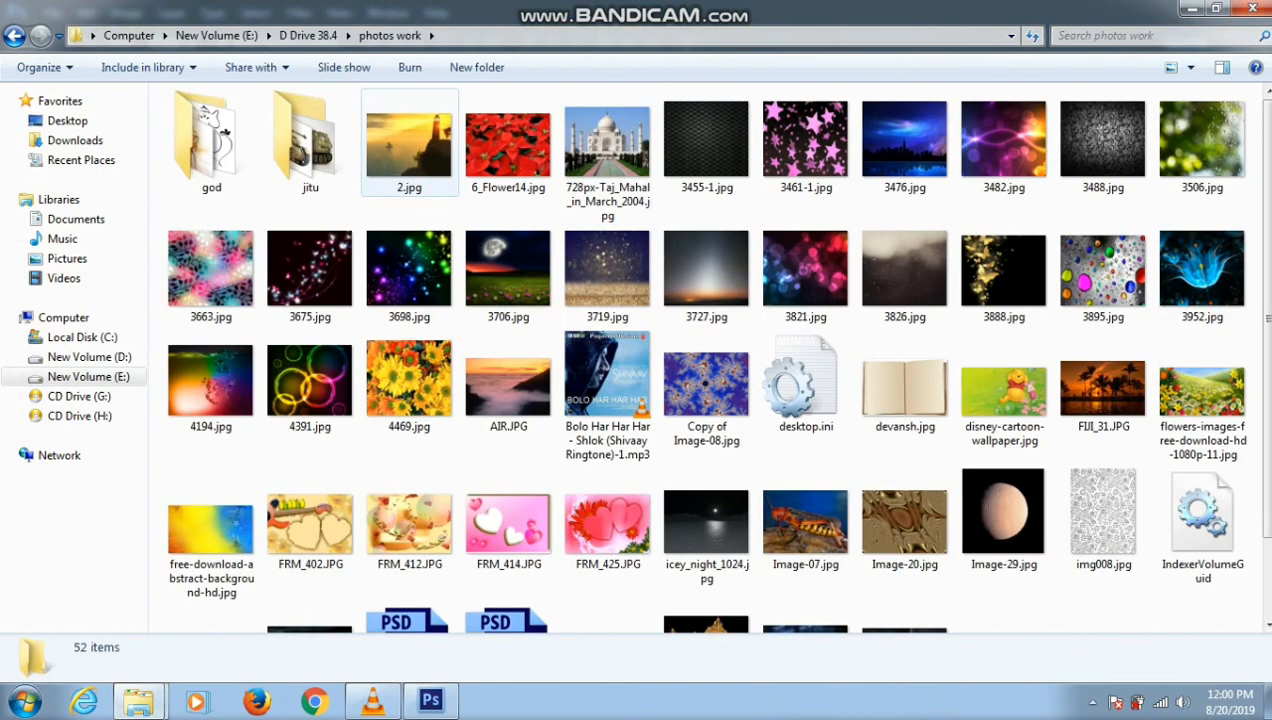
scroll(422, 290, down, 2)
scroll(422, 290, up, 2)
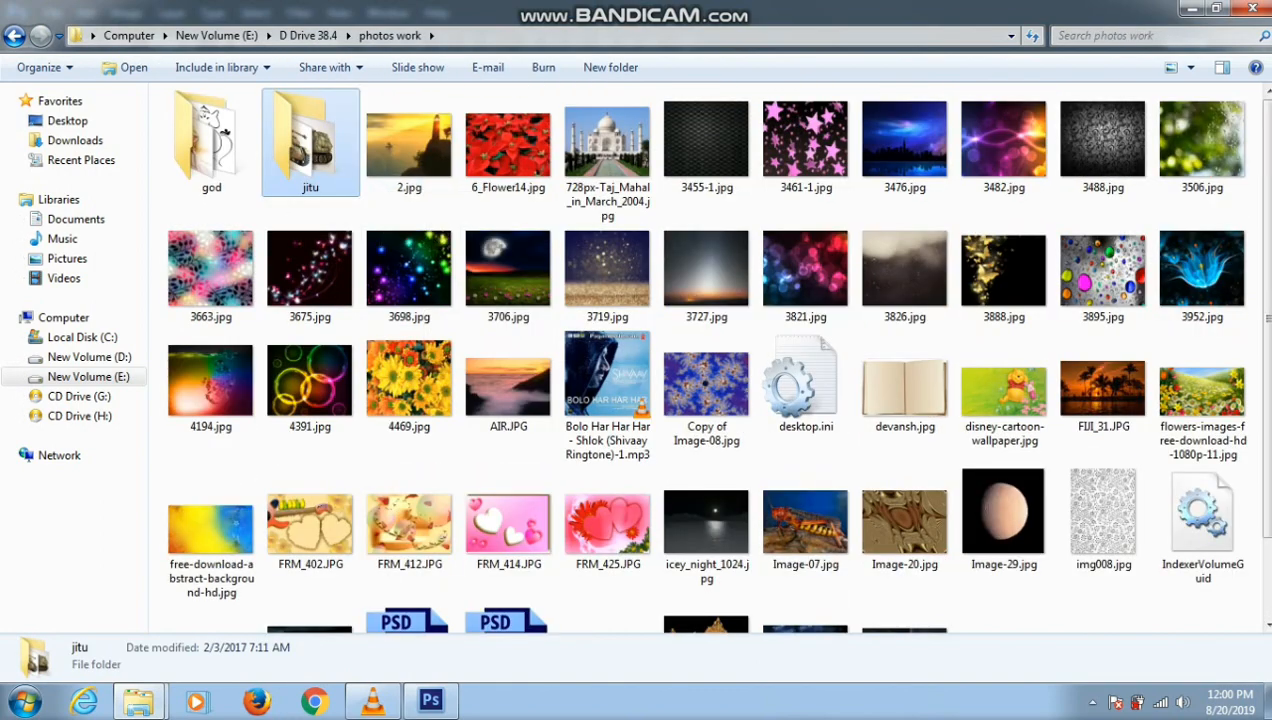
double_click(312, 145)
Find freelance-graphic-design-jobs.png in the folder and place it in the colorsplat.png document directly above Layer 1
click(698, 446)
scroll(636, 440, down, 5)
scroll(636, 440, up, 2)
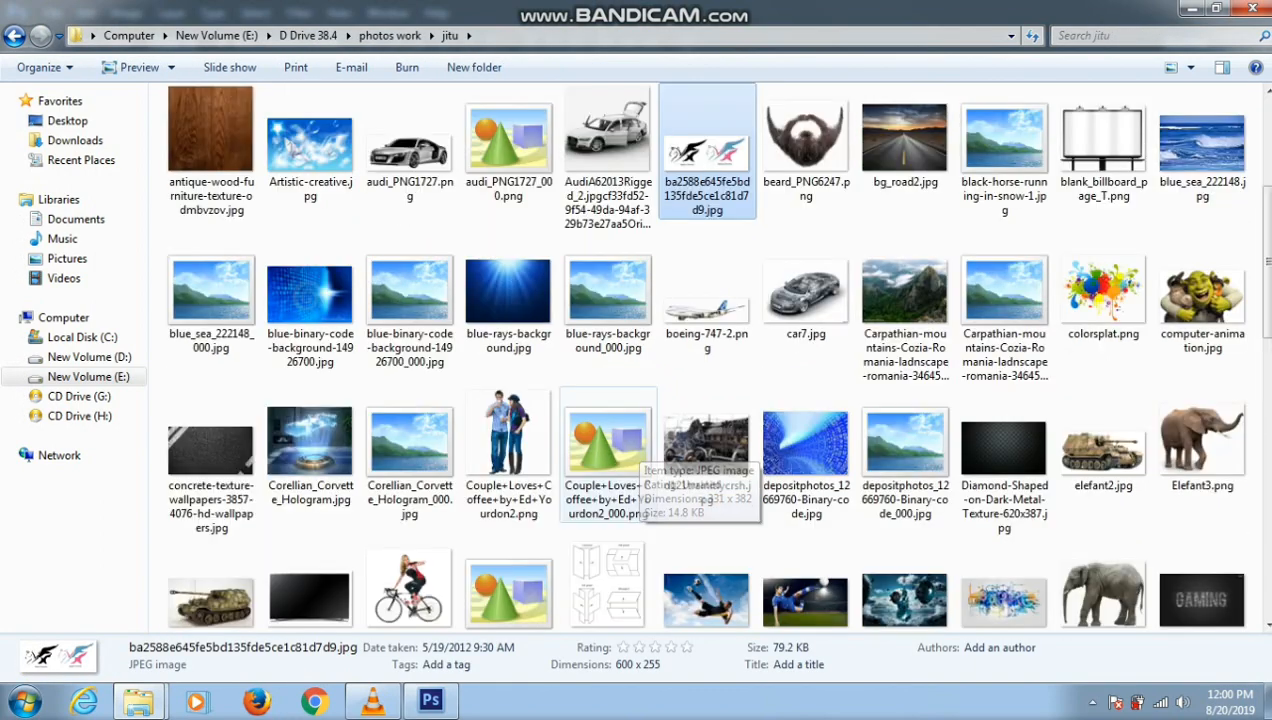
click(211, 145)
scroll(604, 480, down, 2)
drag(1003, 394, 474, 628)
key(Return)
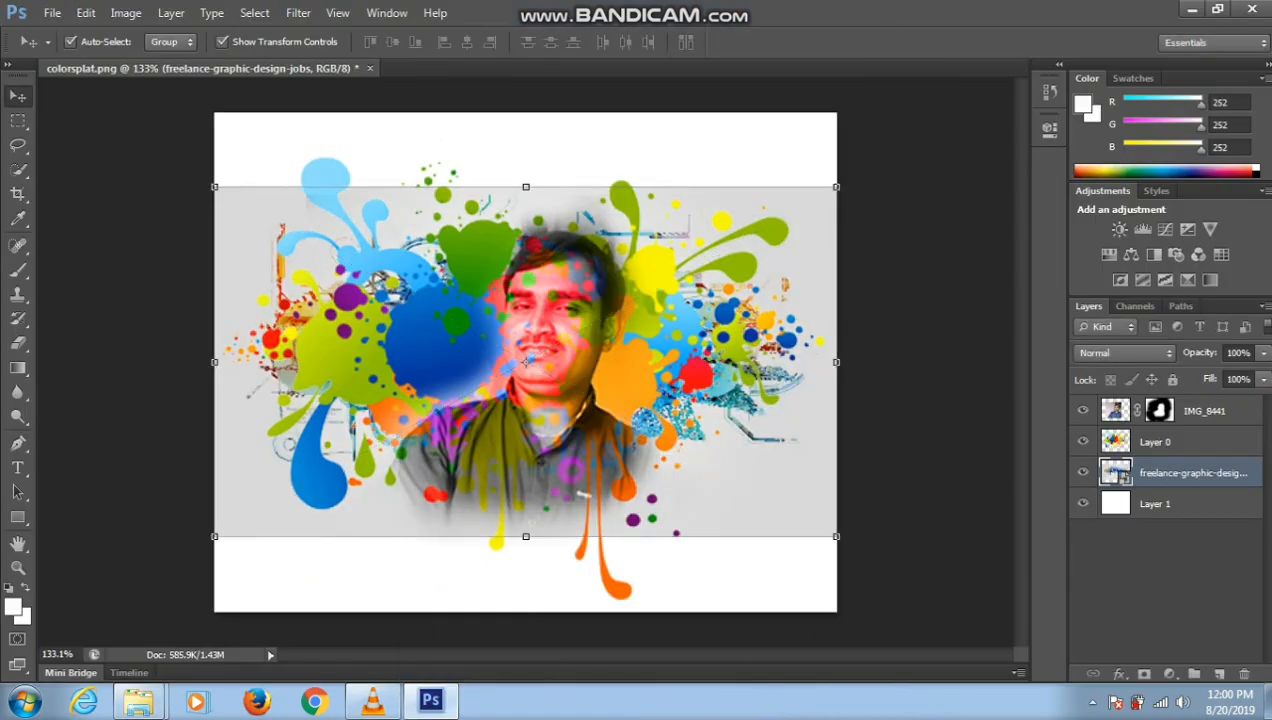
Scale the freelance-graphic-design-jobs layer to about 124% and shift it slightly so it fills the whole canvas
key(ctrl+t)
drag(836, 536, 1150, 655)
drag(1258, 712, 1268, 714)
drag(777, 372, 786, 393)
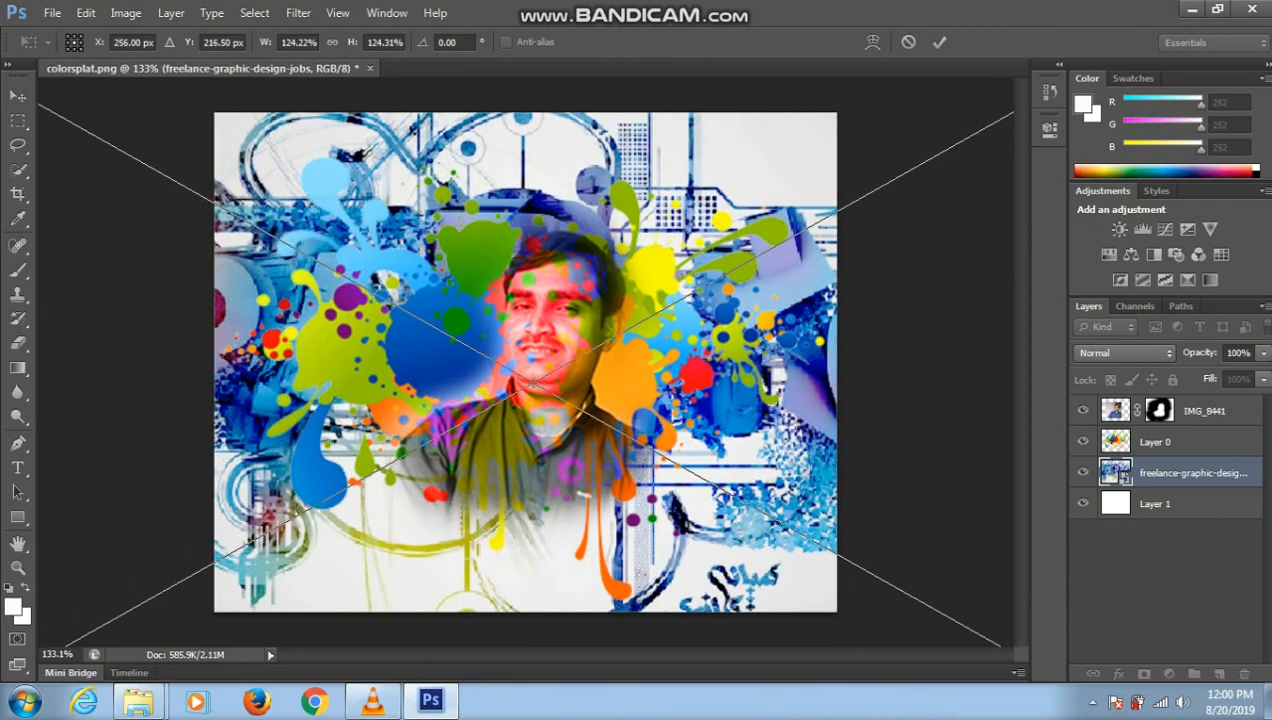
key(Return)
click(922, 400)
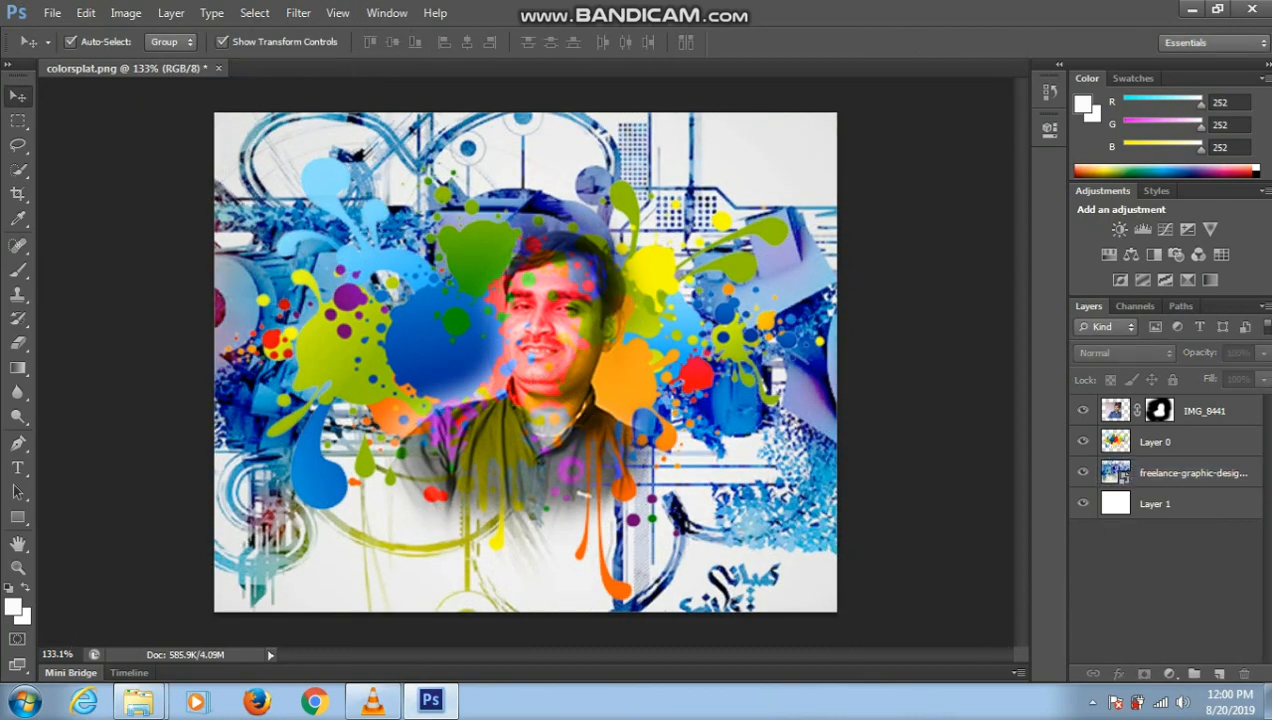
Hide Layer 0 and move the portrait down and slightly right over the lettering background
click(1083, 441)
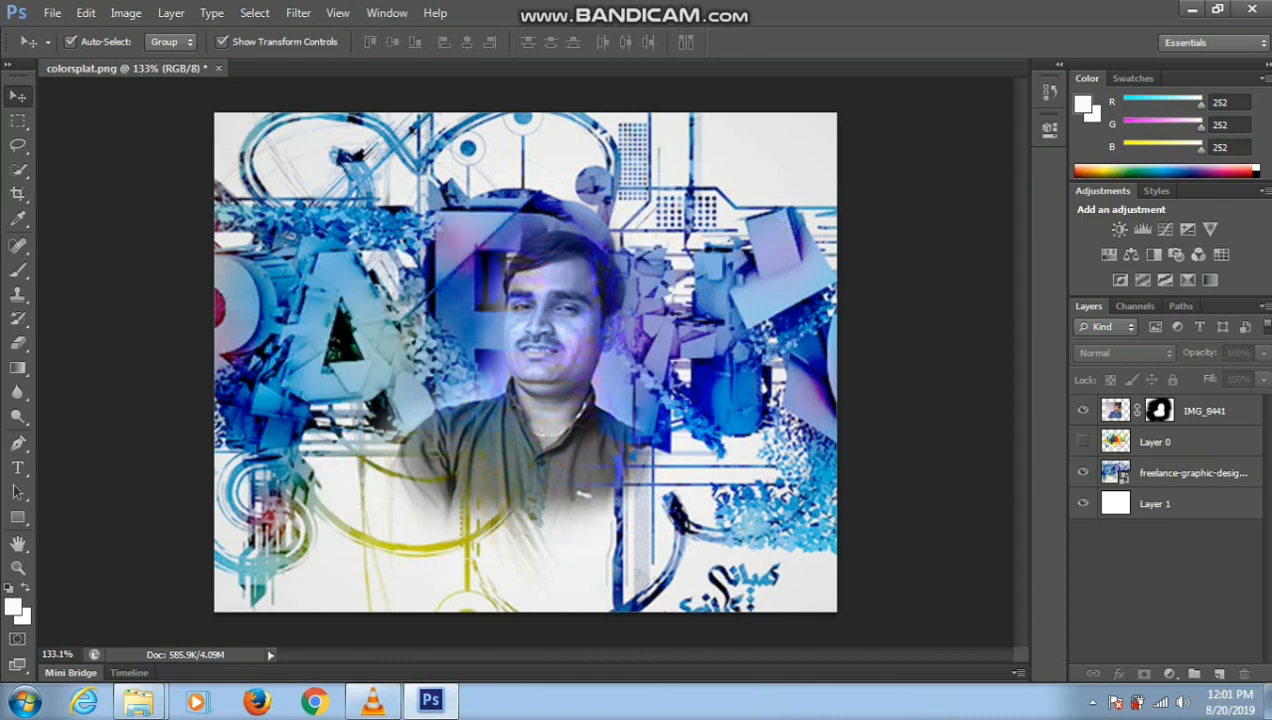
drag(548, 338, 606, 424)
Paint black on the IMG_8441 mask above the man's head with a 60 px brush to hide leftover photo background, then return to the Move tool
click(18, 270)
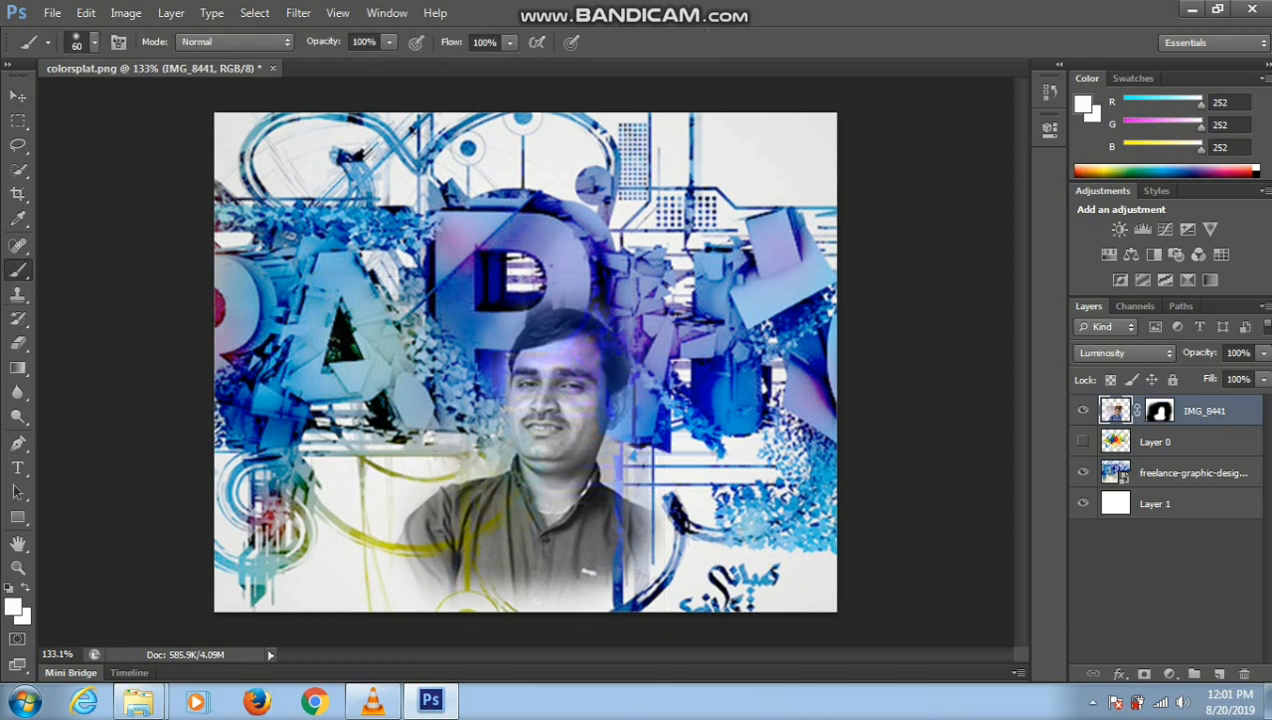
click(1159, 411)
drag(502, 288, 538, 272)
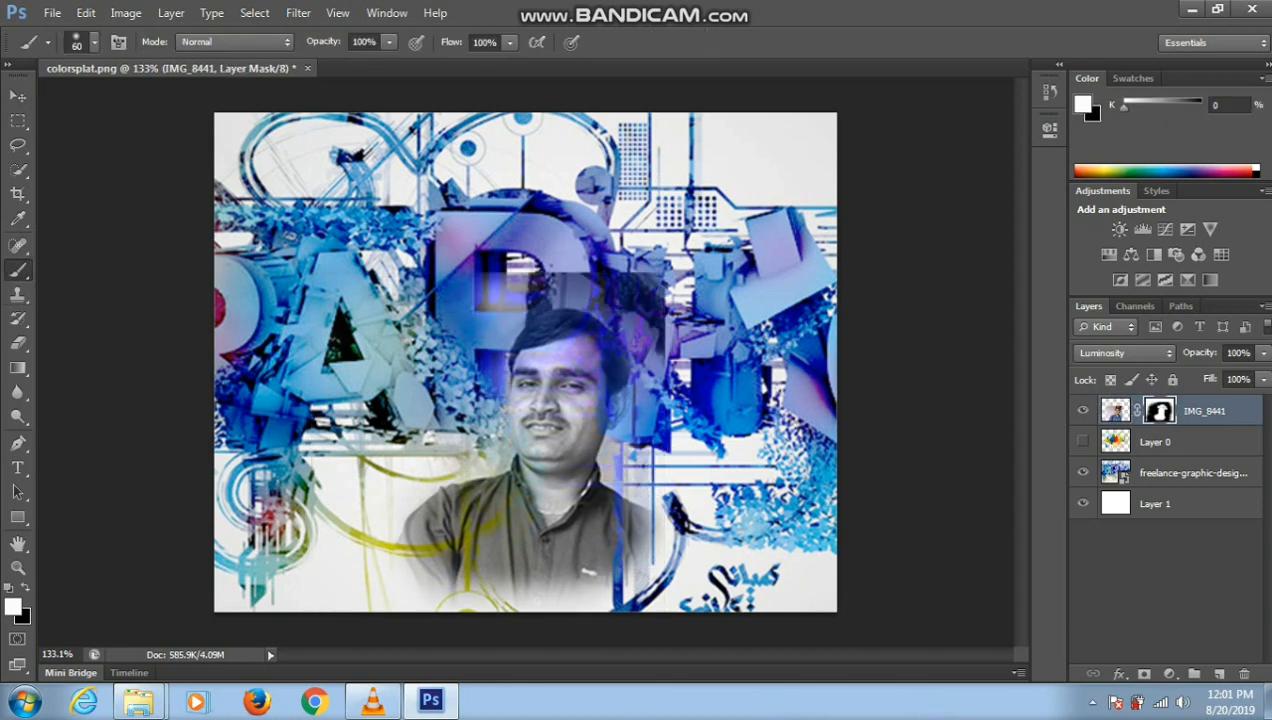
drag(508, 288, 518, 300)
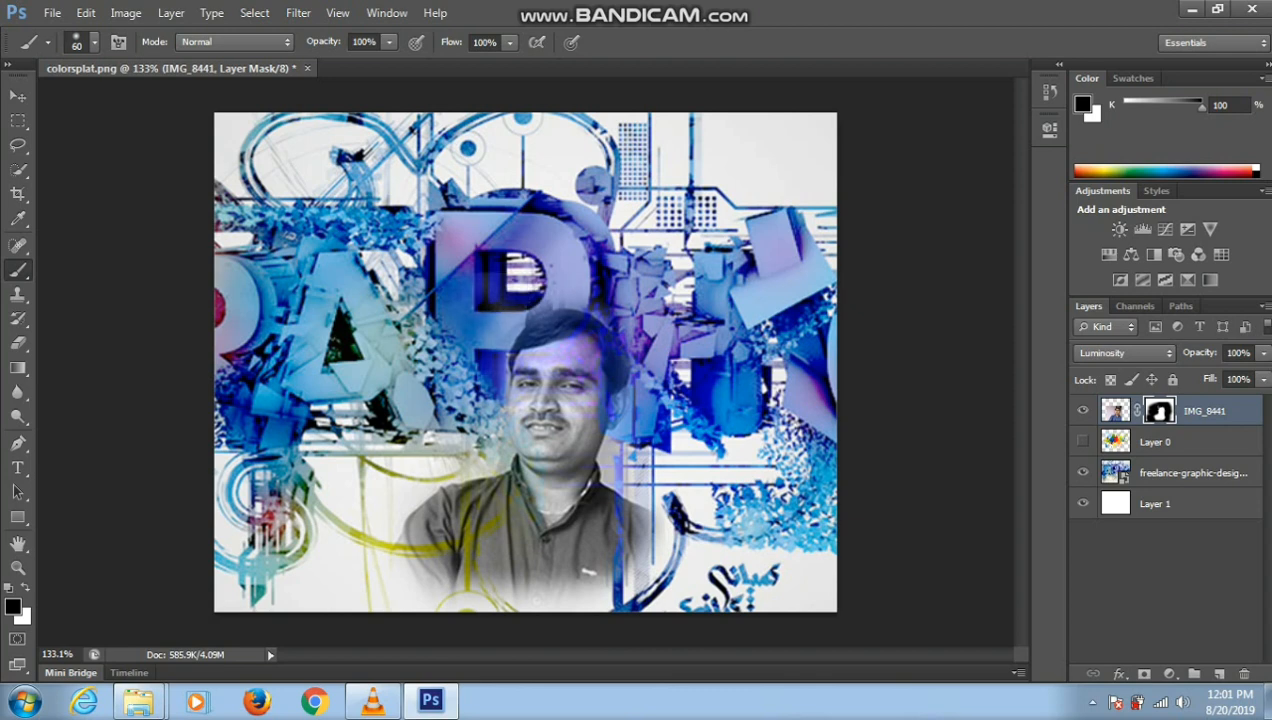
key(v)
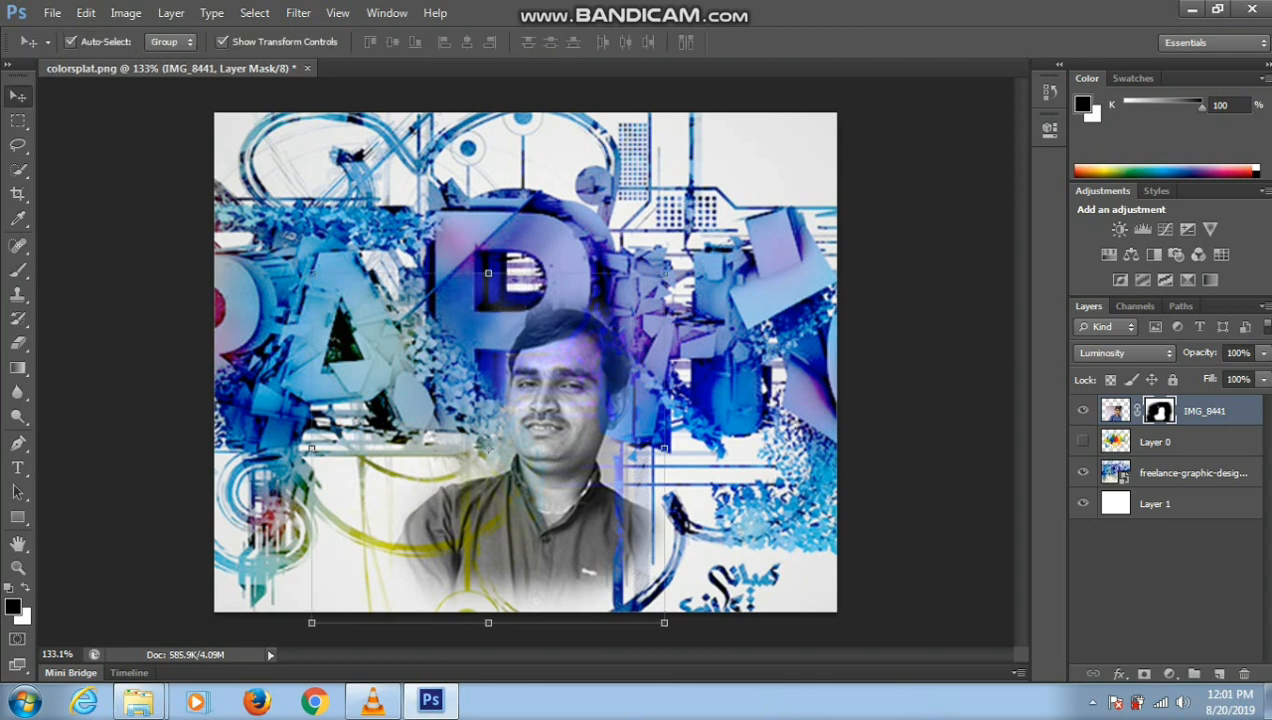
Find the street_lights_and_rain image in the Windows Explorer folder and place it in the document above IMG_8441
mouse_move(138, 700)
click(323, 600)
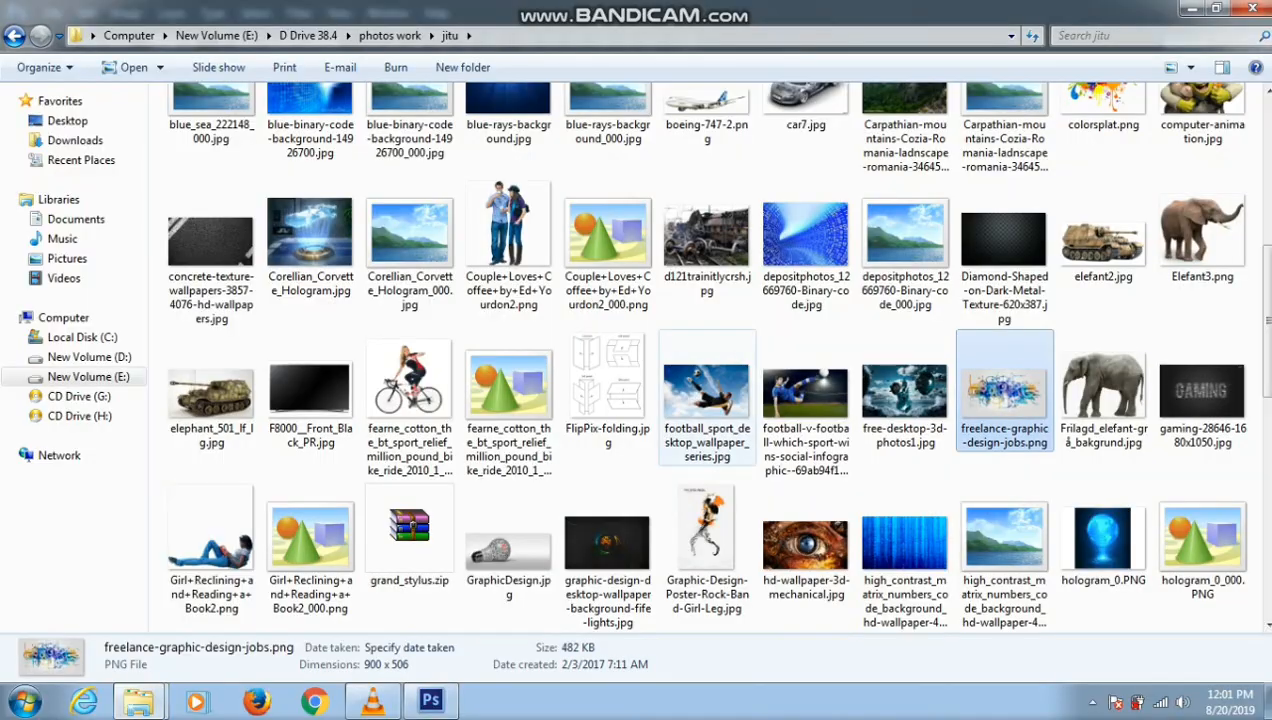
scroll(768, 462, down, 5)
scroll(760, 450, down, 2)
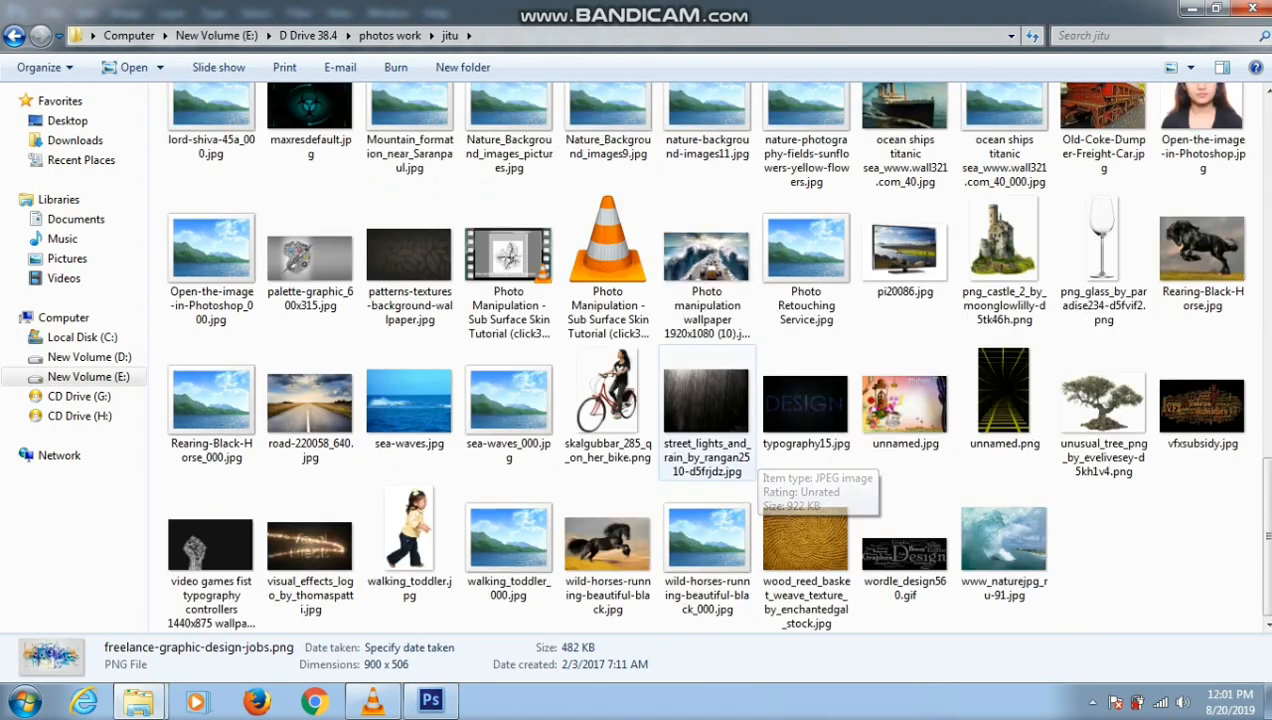
drag(540, 510, 525, 360)
key(Return)
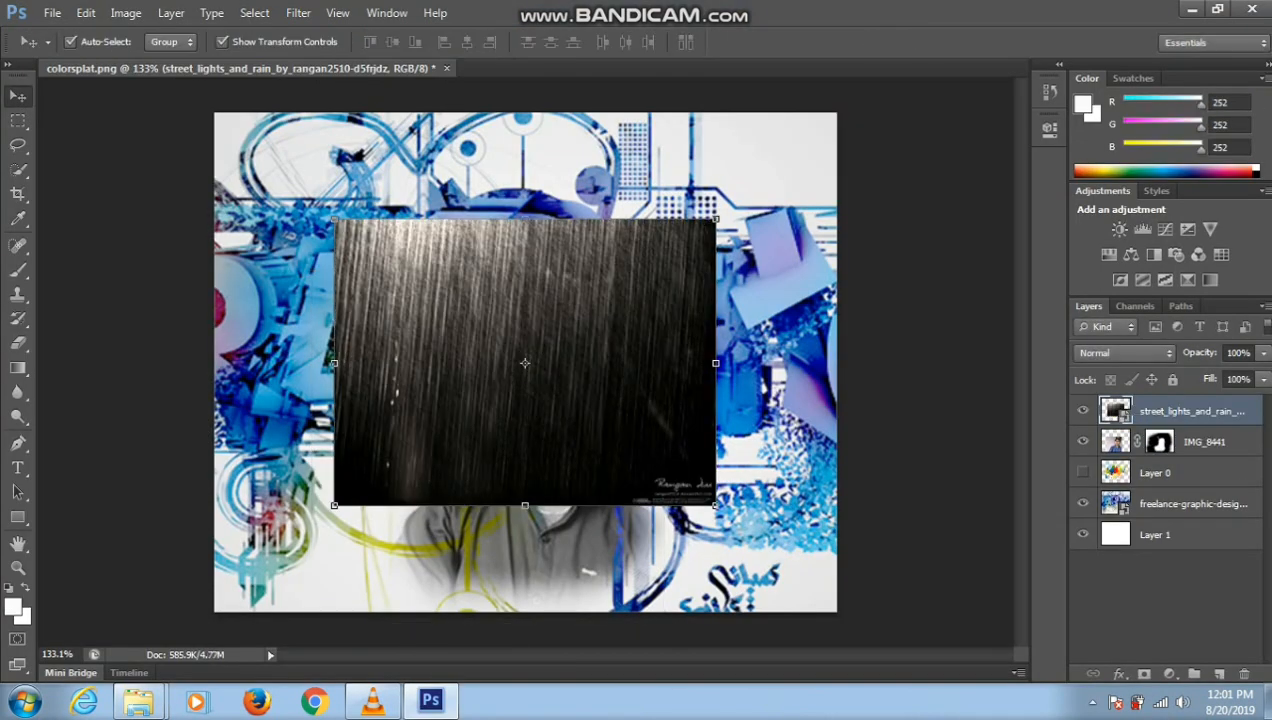
Enlarge the street_lights_and_rain image to cover the whole canvas and move its layer below IMG_8441
key(ctrl+t)
drag(715, 505, 891, 636)
key(Return)
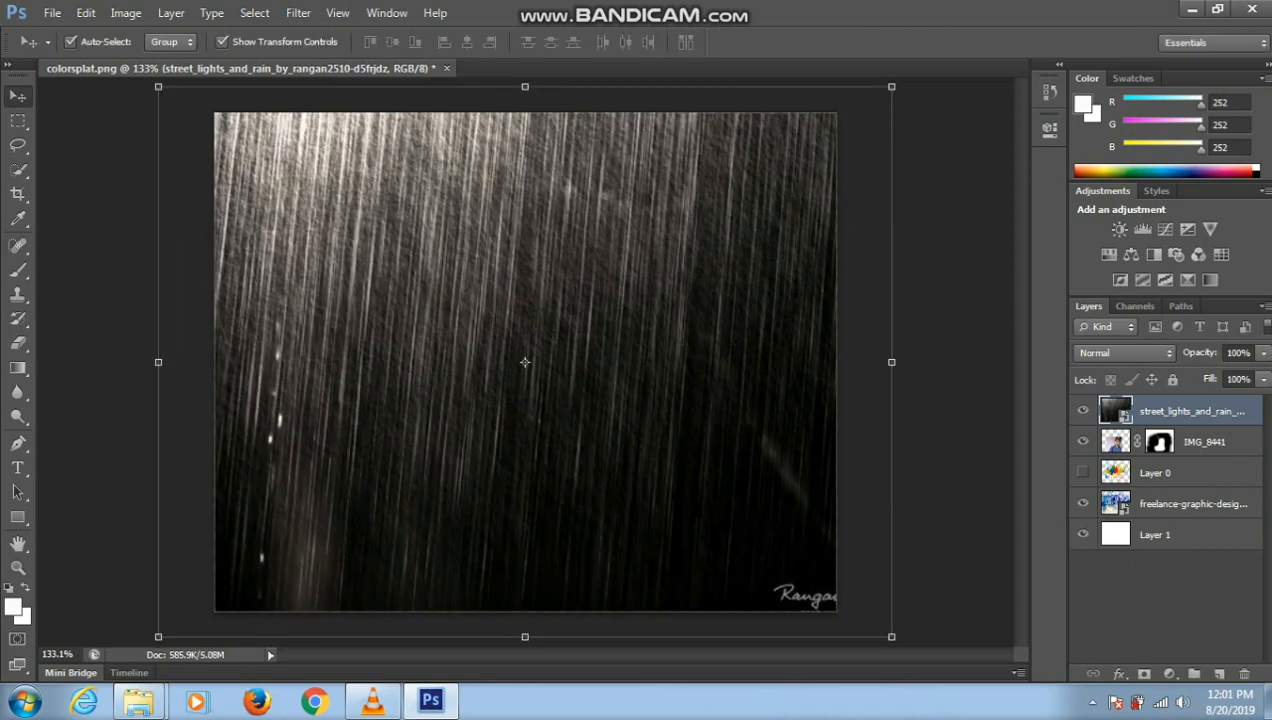
drag(1184, 412, 1176, 455)
click(1192, 412)
Scale the IMG_8441 portrait to about 201% and move it up so the man's head and shoulders fill the canvas
key(ctrl+t)
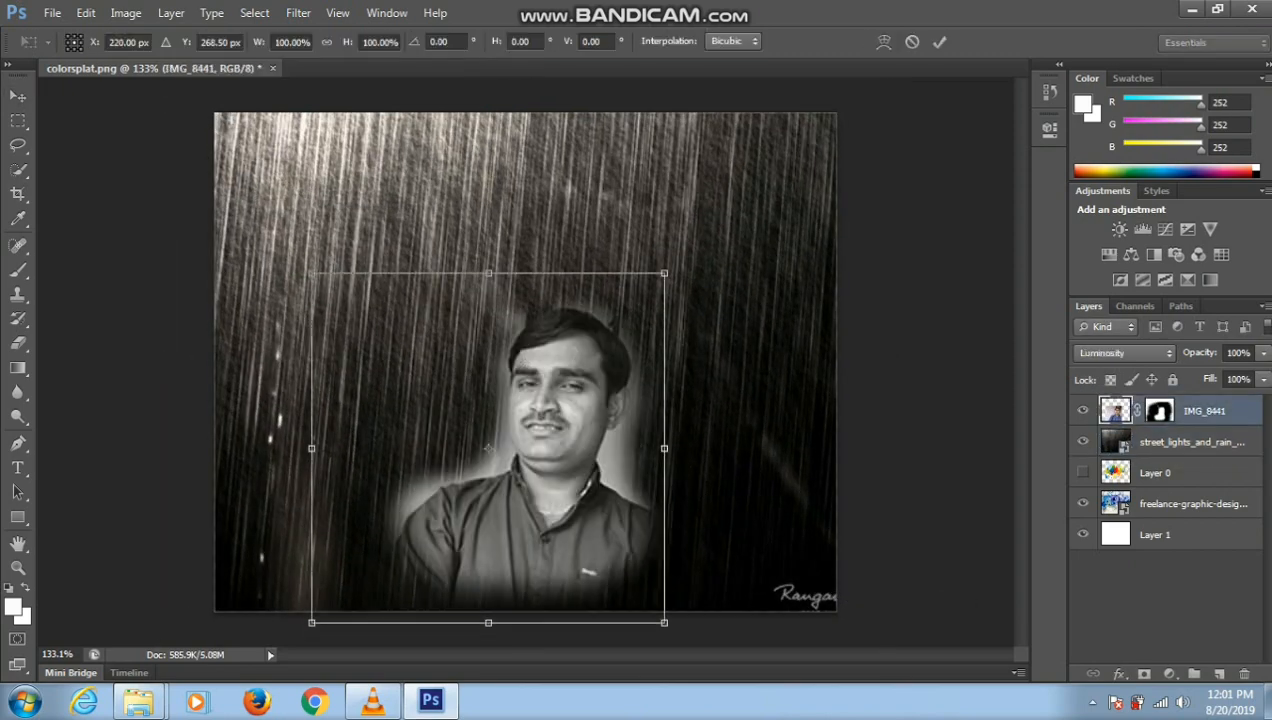
drag(664, 623, 760, 692)
drag(574, 483, 590, 392)
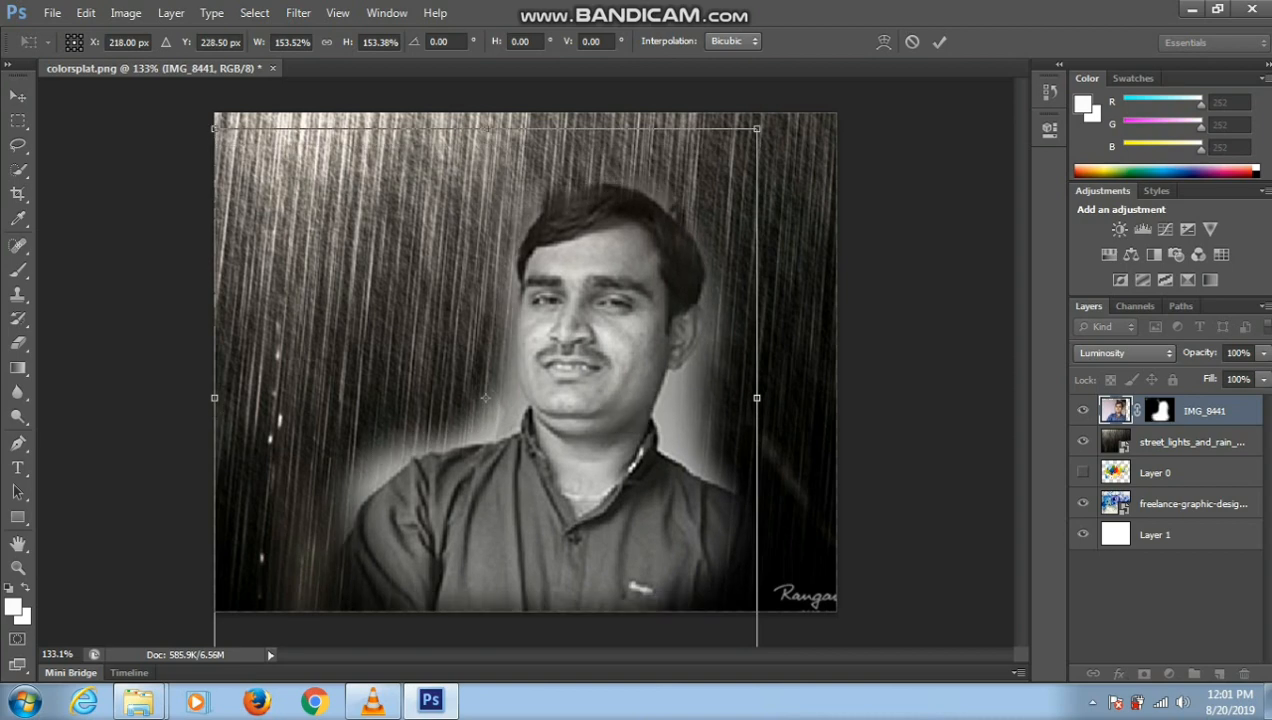
drag(757, 129, 840, 46)
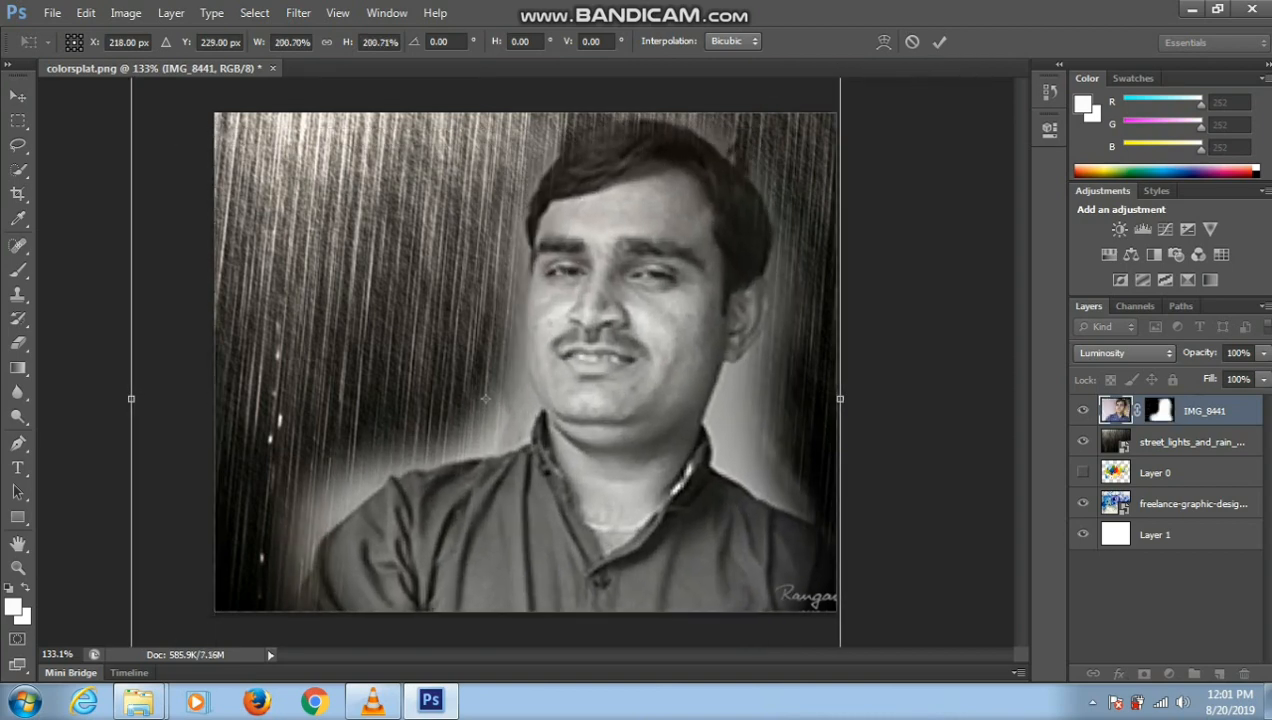
key(Return)
Paint black on the IMG_8441 mask with a 60 px brush along the left side of the man's head, neck and shoulder
key(b)
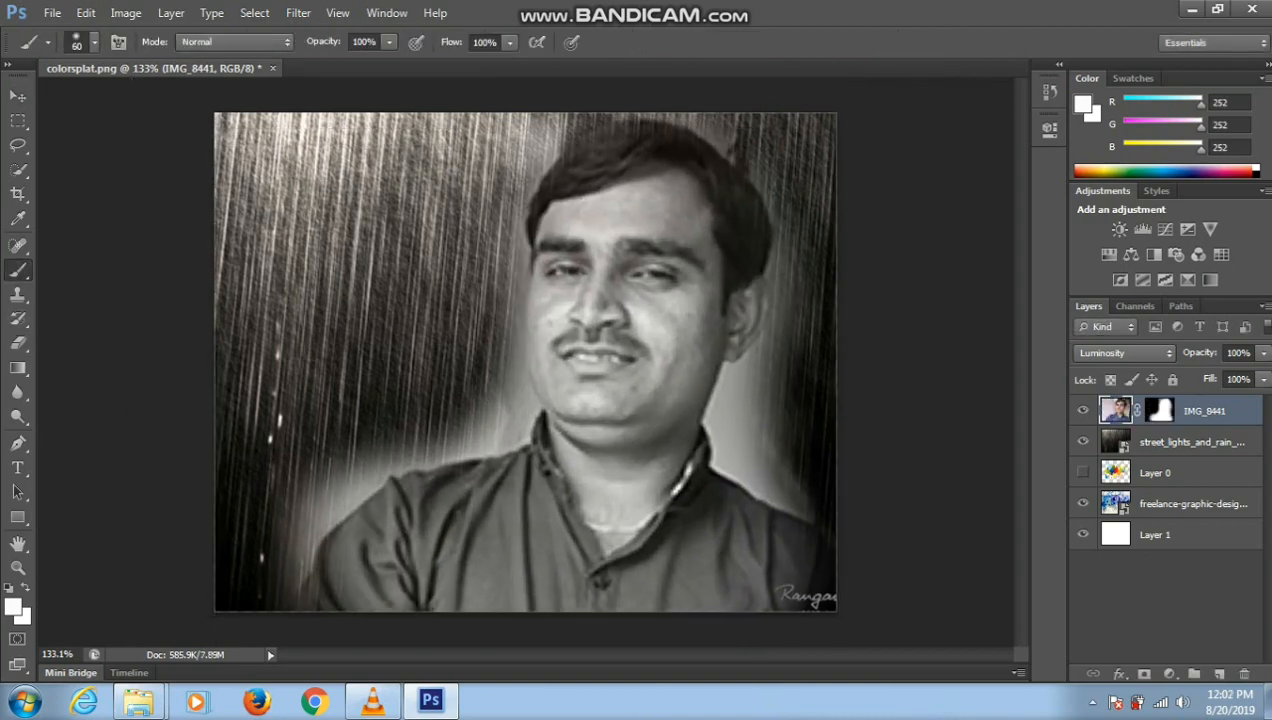
click(1160, 411)
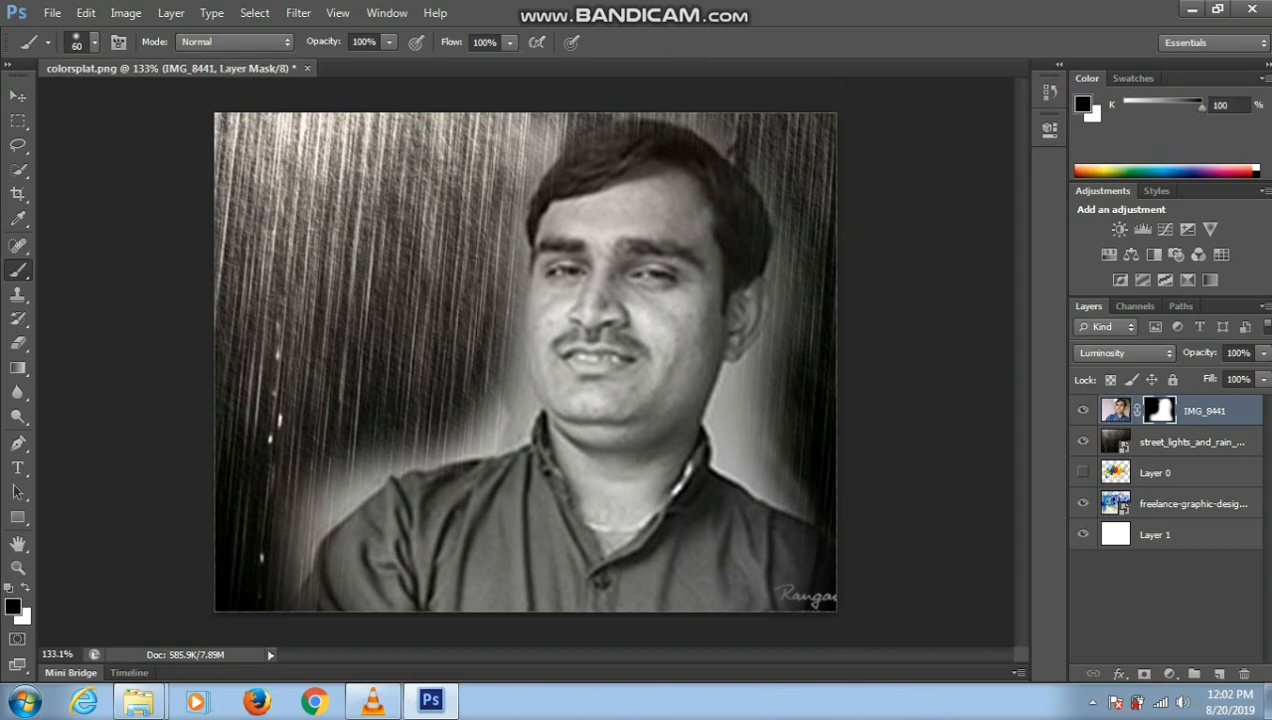
drag(530, 130, 523, 168)
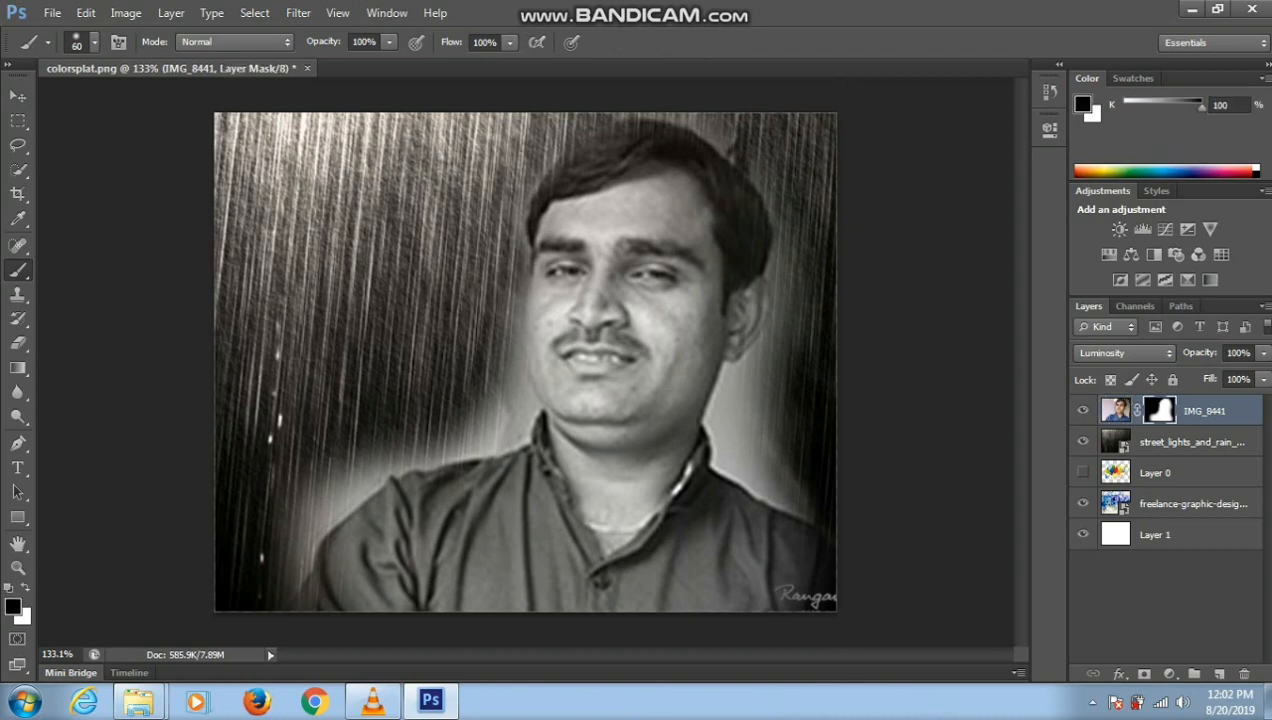
mouse_move(507, 314)
mouse_down()
mouse_move(508, 410)
mouse_move(350, 468)
mouse_move(300, 515)
mouse_move(315, 525)
mouse_up()
key(ctrl+alt+z)
key(ctrl+alt+z)
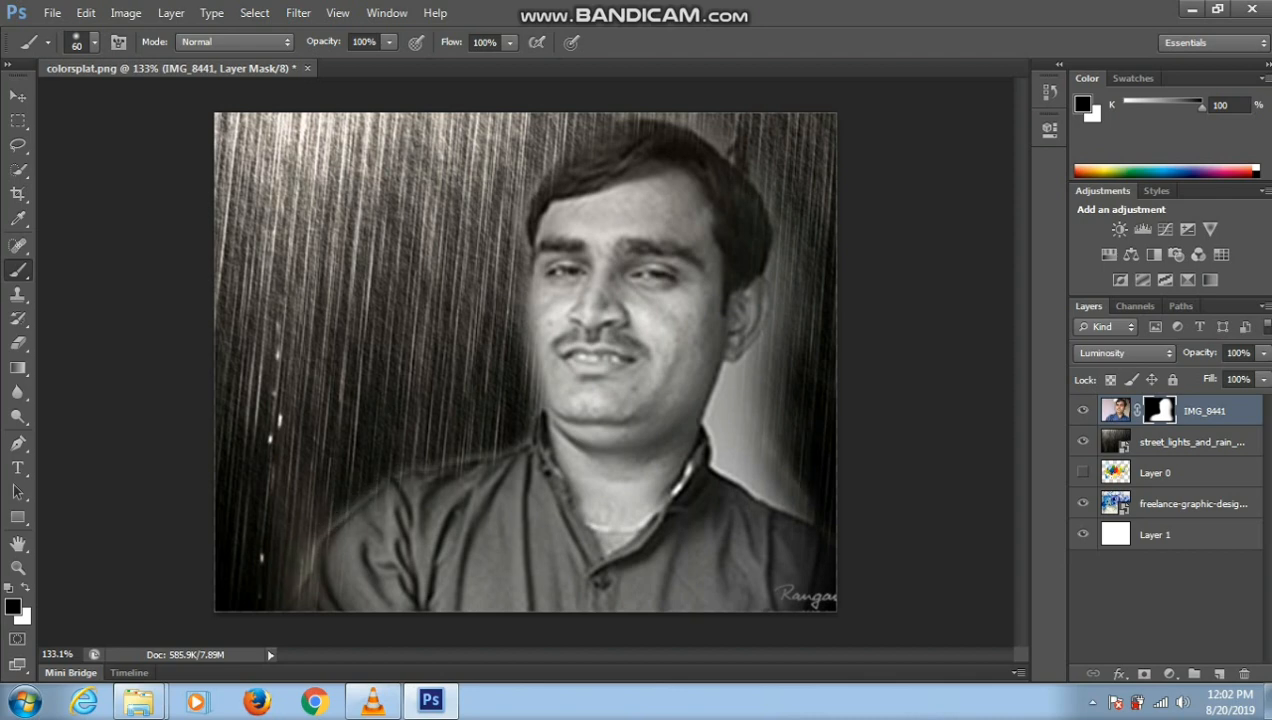
Mask out the wall beside the man's ear and right-hand shoulder, reducing the brush to 15 px, then select the street_lights_and_rain layer with the Move tool
mouse_move(790, 484)
mouse_down()
mouse_move(740, 458)
mouse_move(752, 480)
mouse_move(712, 405)
mouse_move(742, 398)
mouse_move(790, 300)
mouse_move(754, 362)
mouse_up()
key(bracketleft)
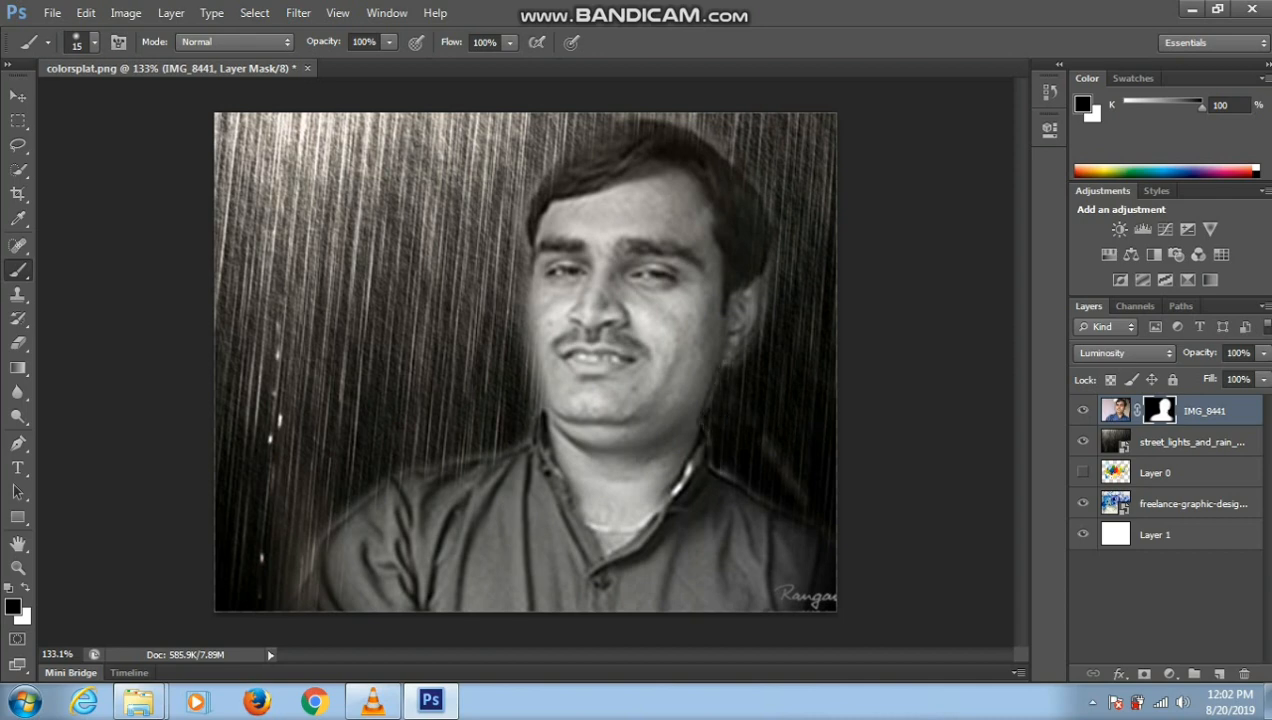
click(18, 96)
click(1191, 442)
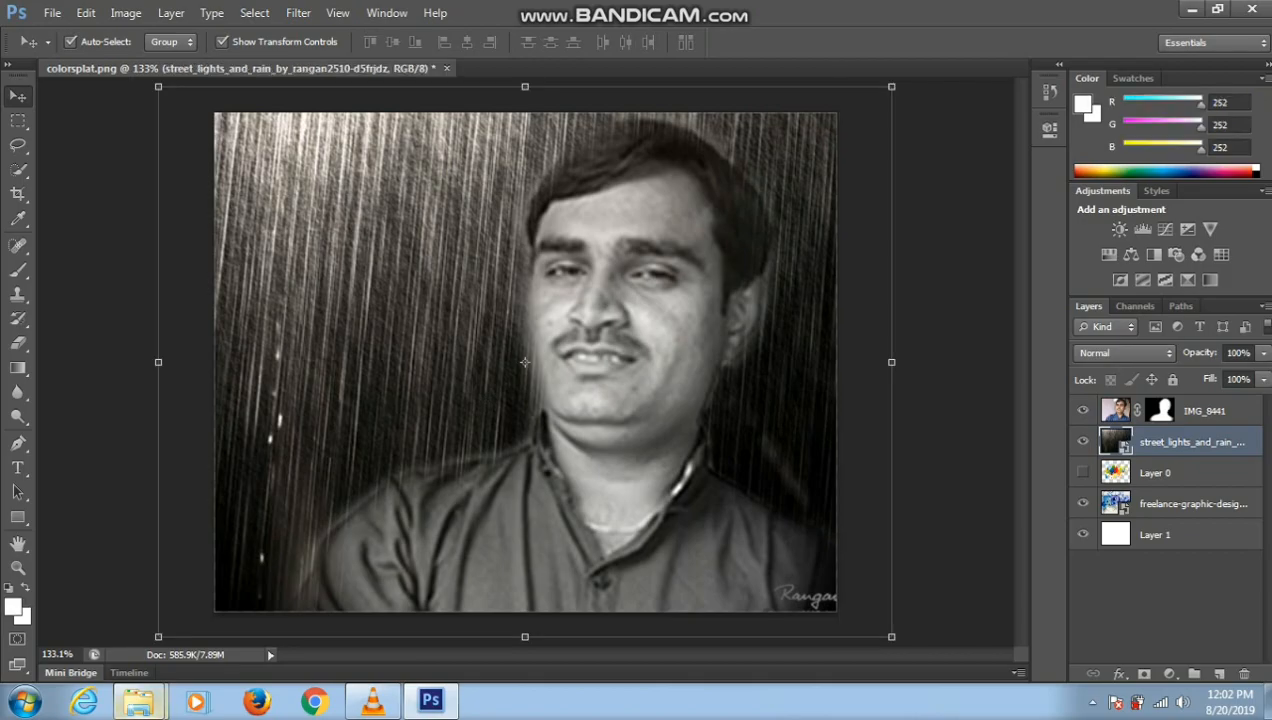
Place the wood_reed_basket_weave_texture image directly beneath the IMG_8441 layer and scale it to about 42% to cover the canvas
click(138, 702)
click(335, 605)
drag(805, 545, 455, 520)
key(Return)
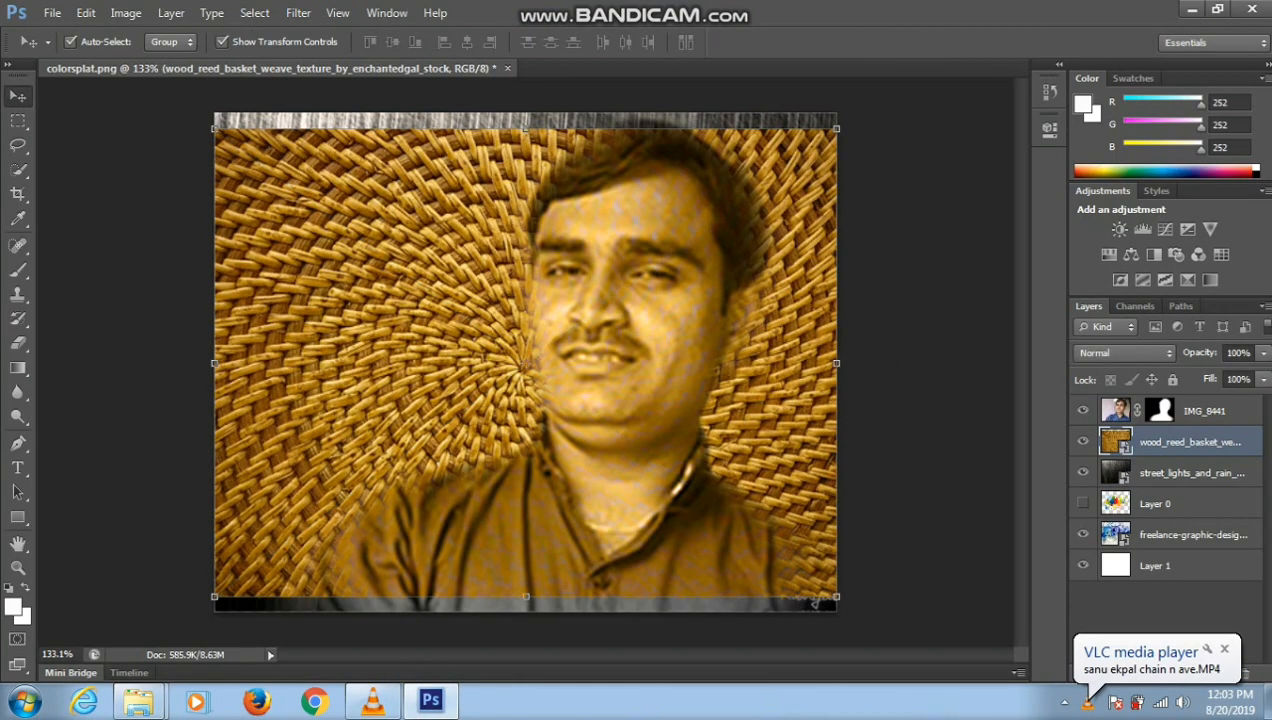
key(super)
drag(837, 597, 860, 615)
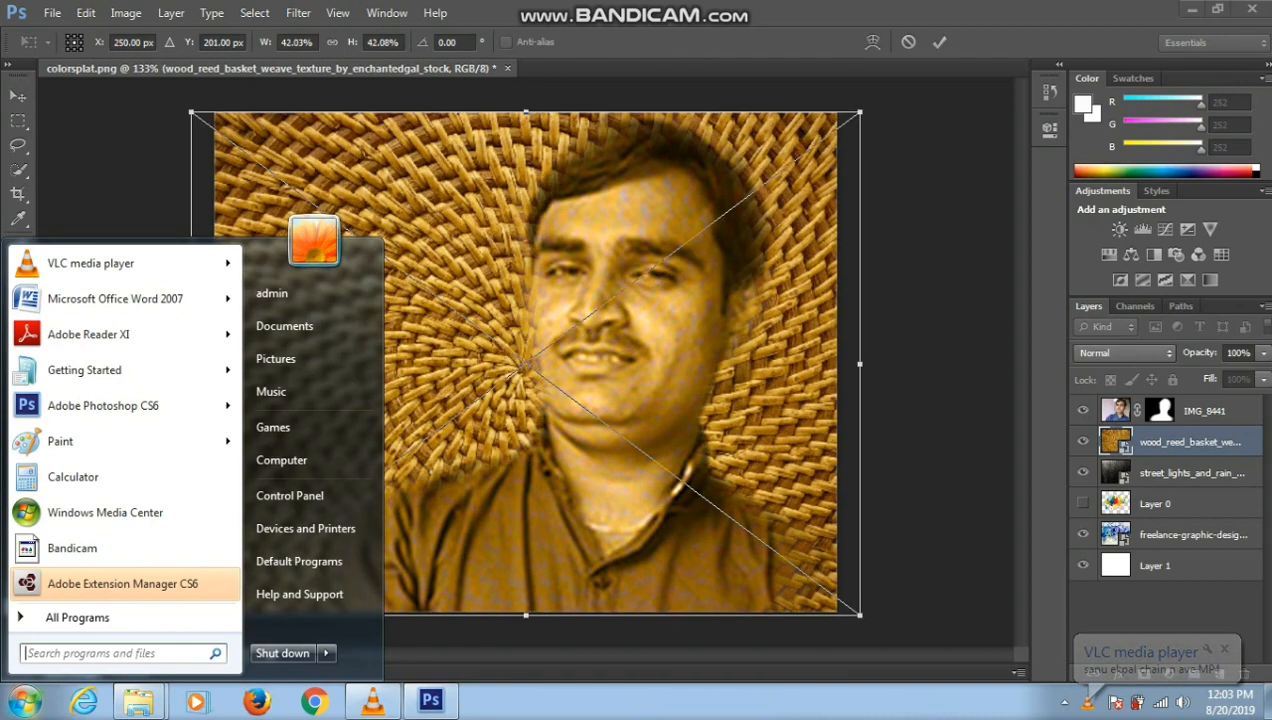
key(super)
key(Return)
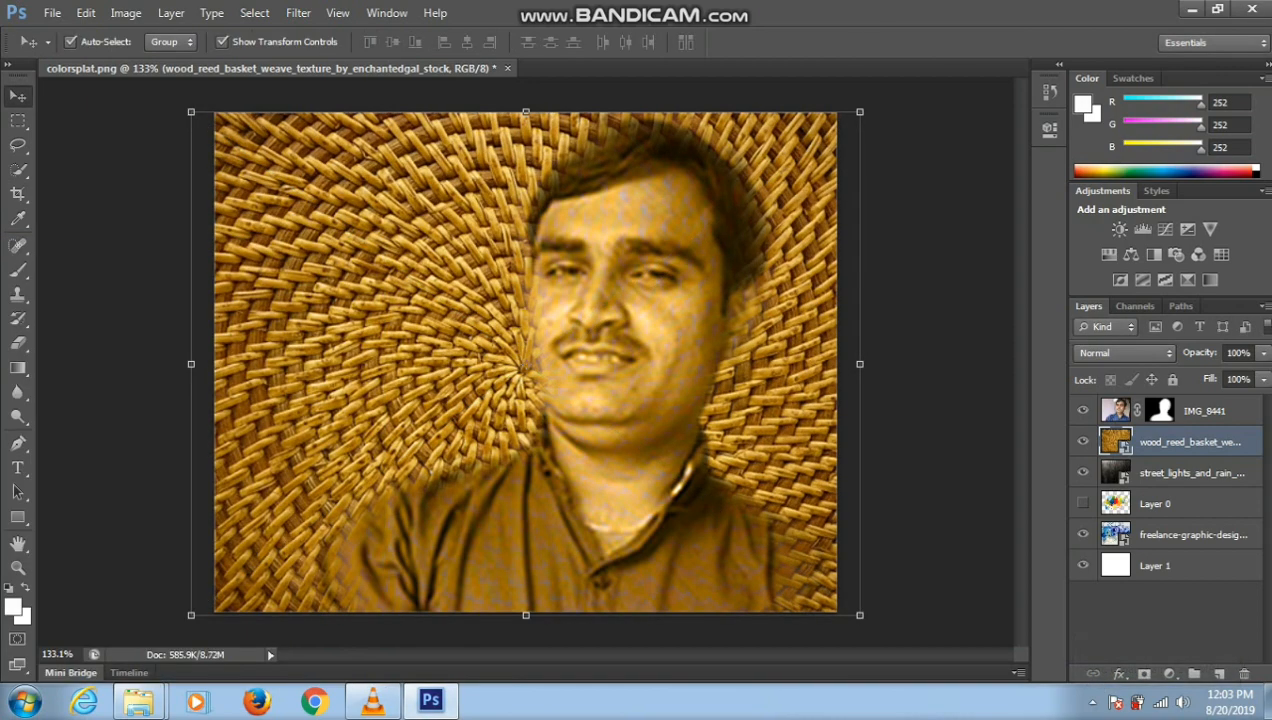
Place road-220058_640.jpg from the jitu folder into the document, directly beneath the IMG_8441 layer
mouse_move(138, 701)
click(405, 580)
click(310, 410)
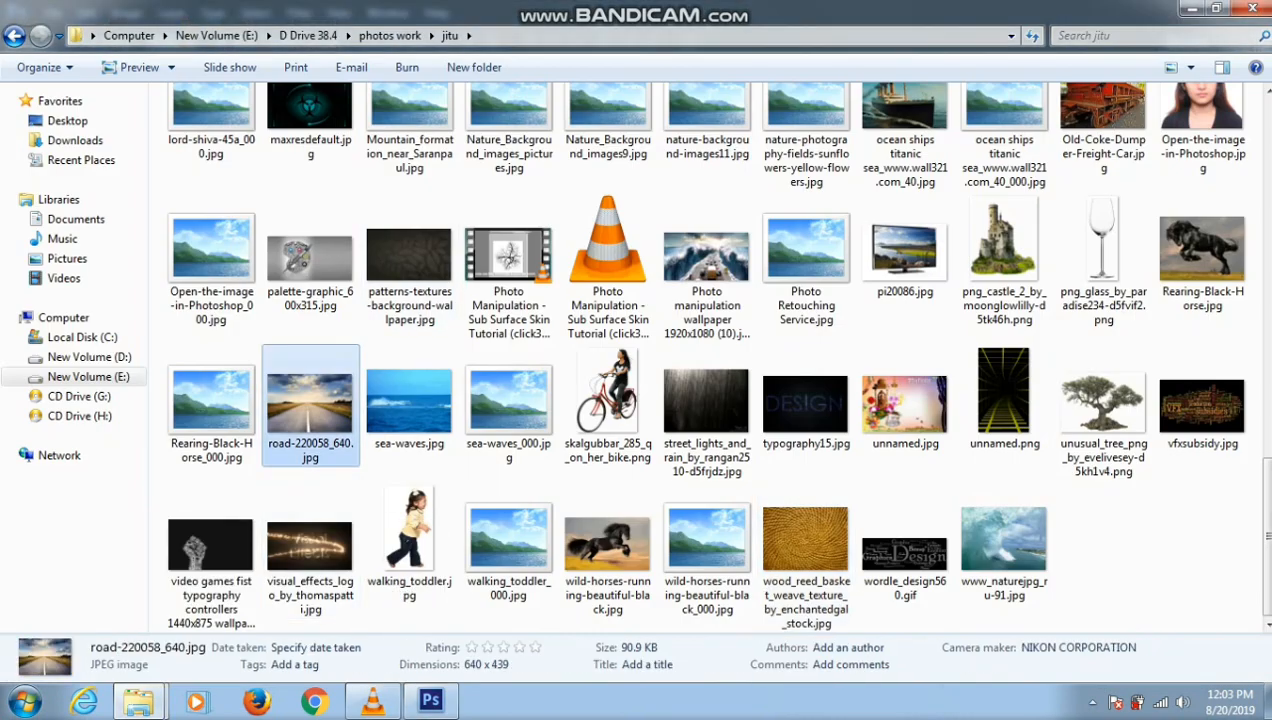
drag(310, 410, 526, 362)
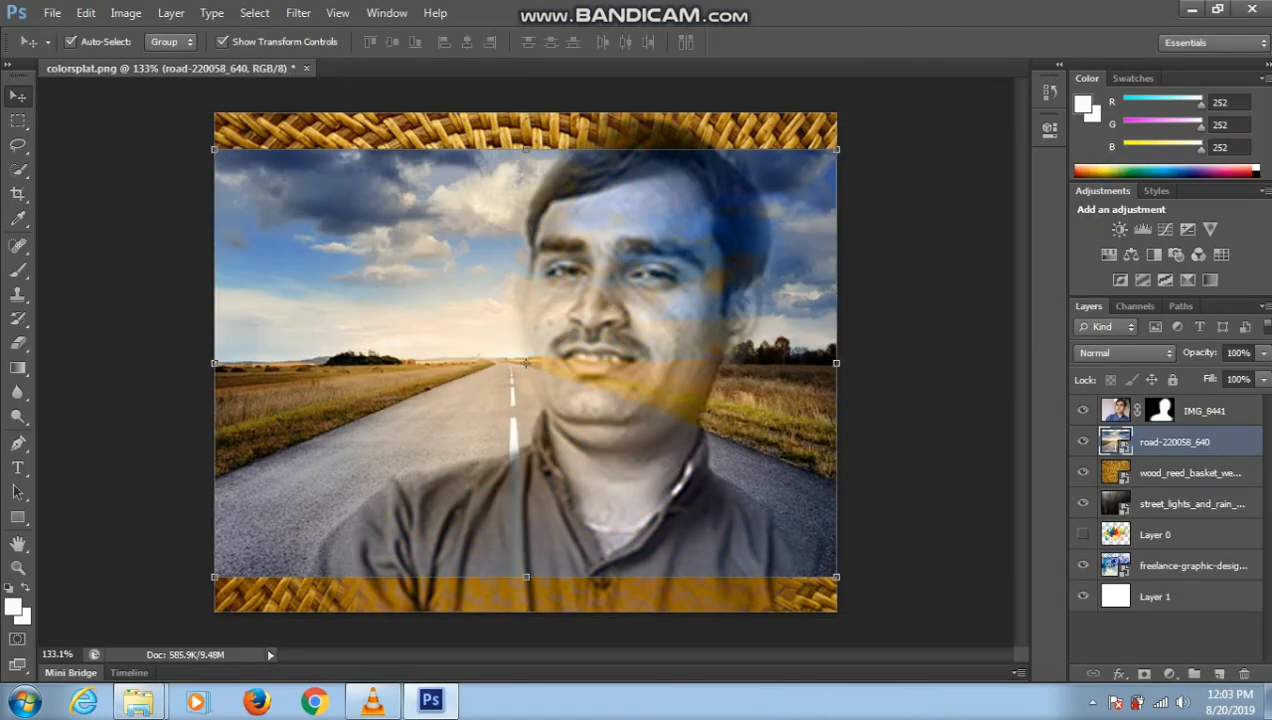
Scale the road image to about 97.5% so it covers the canvas and shift it right and slightly up
drag(836, 576, 914, 629)
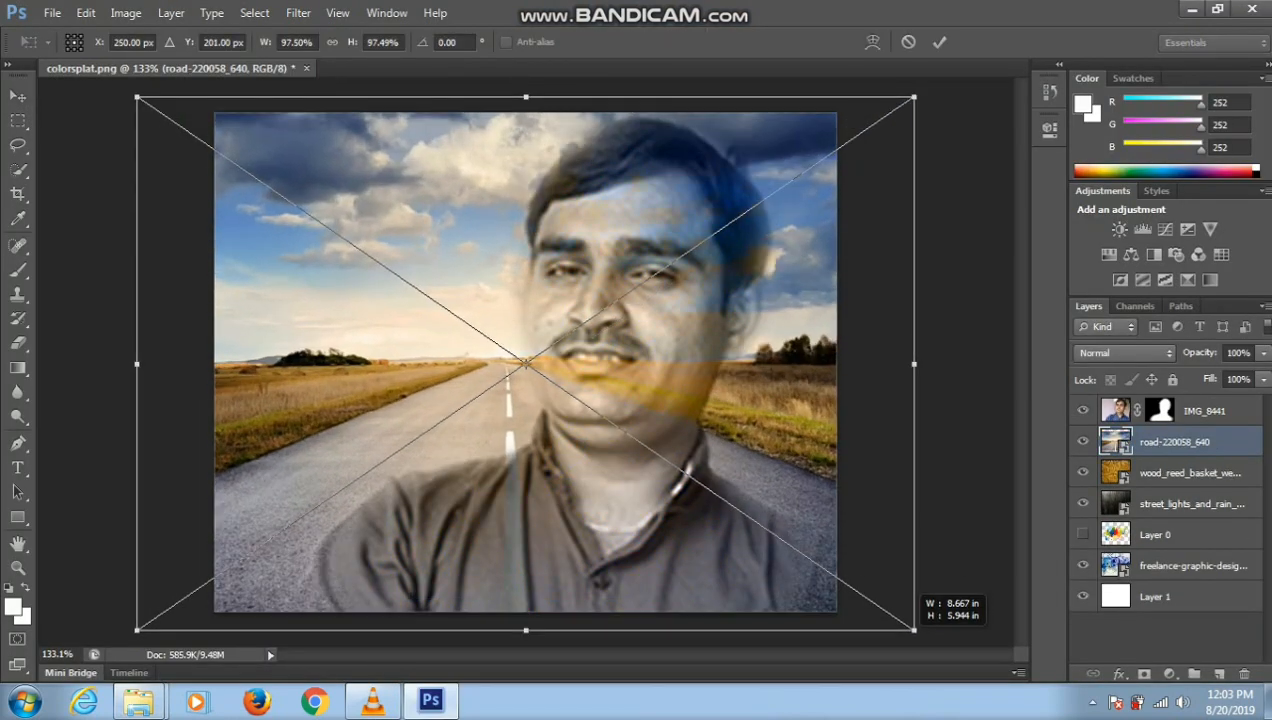
key(Return)
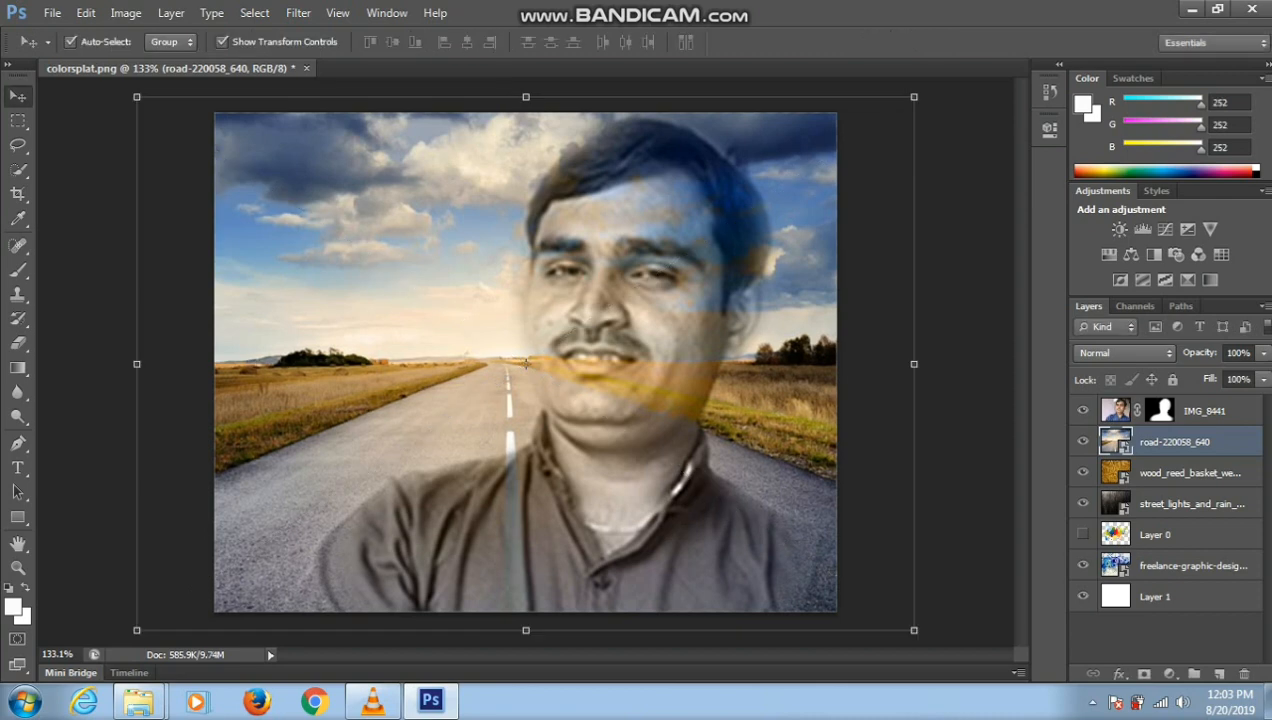
drag(463, 268, 522, 252)
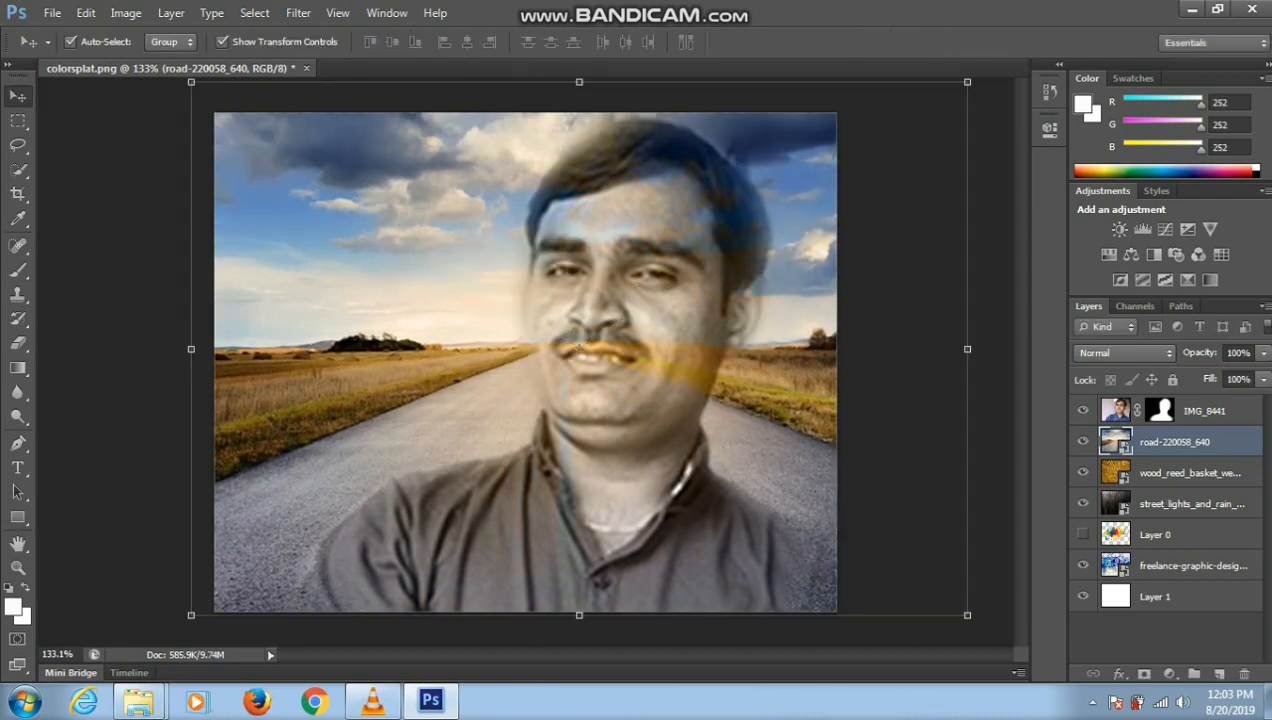
Cycle the IMG_8441 layer's blend mode through Pin Light, Soft Light and Lighten, settle on Normal, and deselect the layer
click(1200, 410)
click(1125, 352)
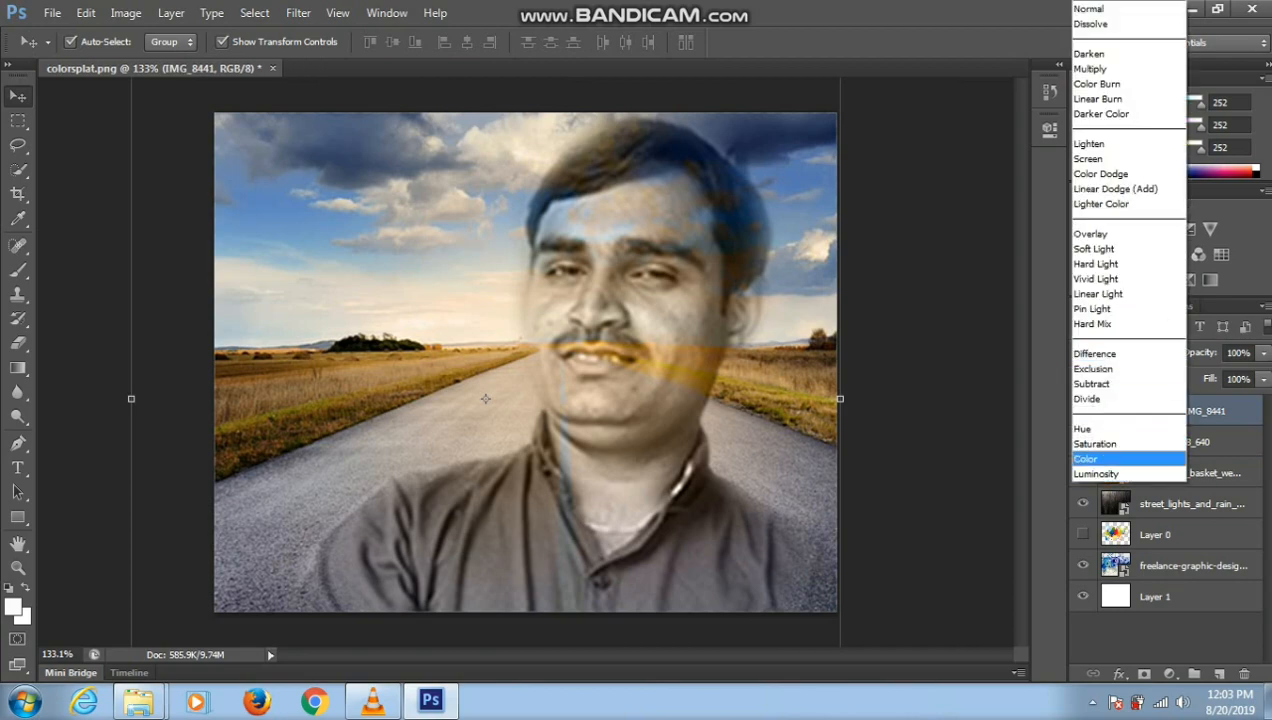
click(1095, 455)
key(shift+minus)
key(shift+minus)
key(shift+minus)
key(shift+minus)
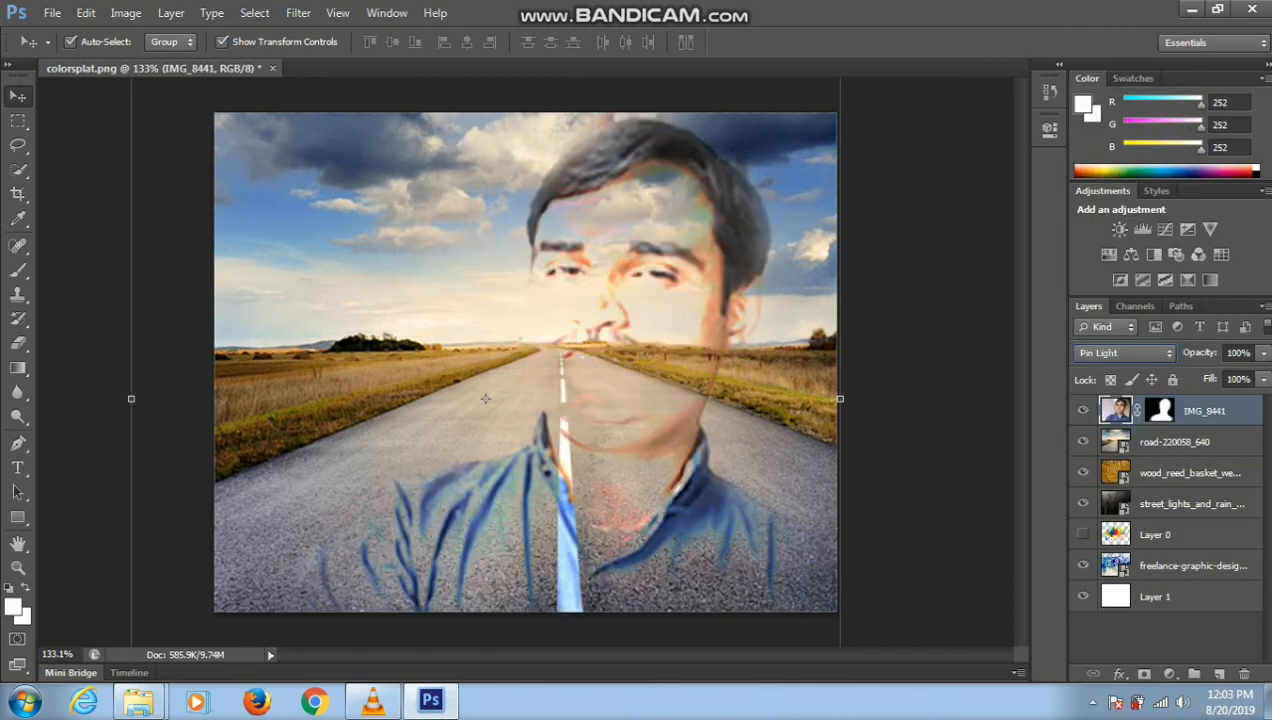
key(shift+minus)
key(shift+minus)
key(shift+minus)
key(shift+minus)
key(shift+minus)
key(shift+minus)
key(shift+minus)
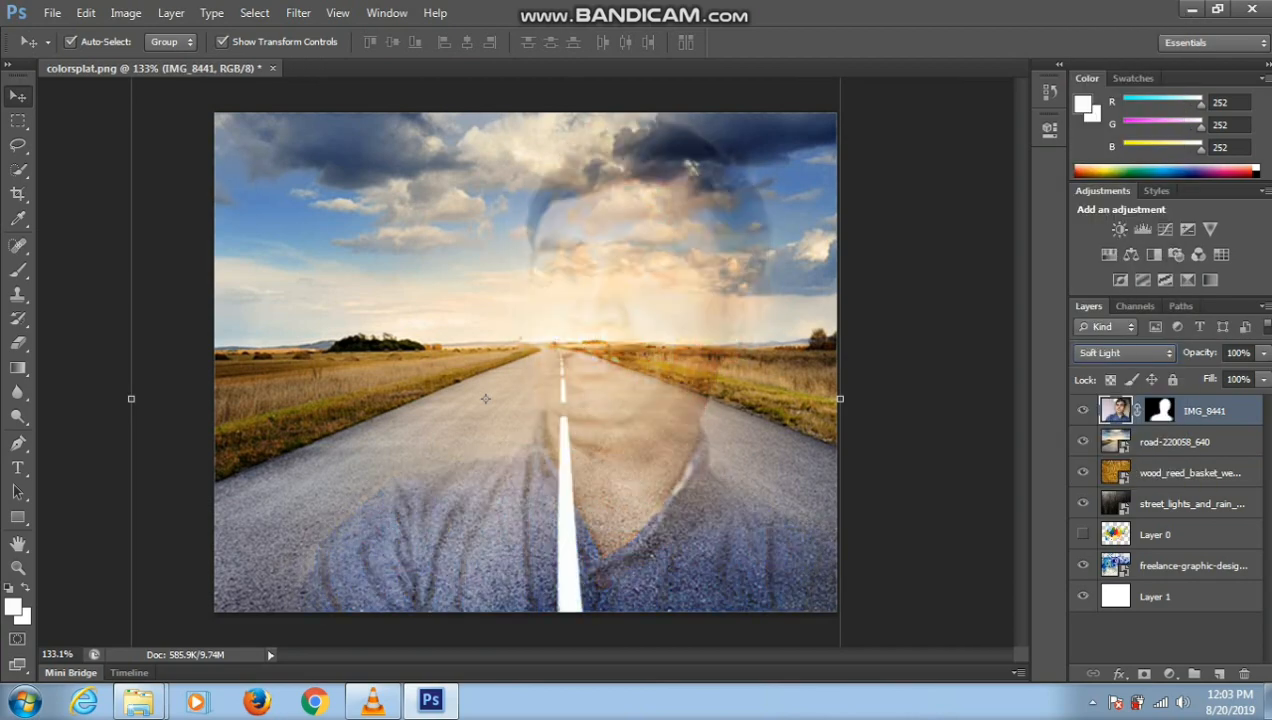
key(shift+minus)
key(shift+minus)
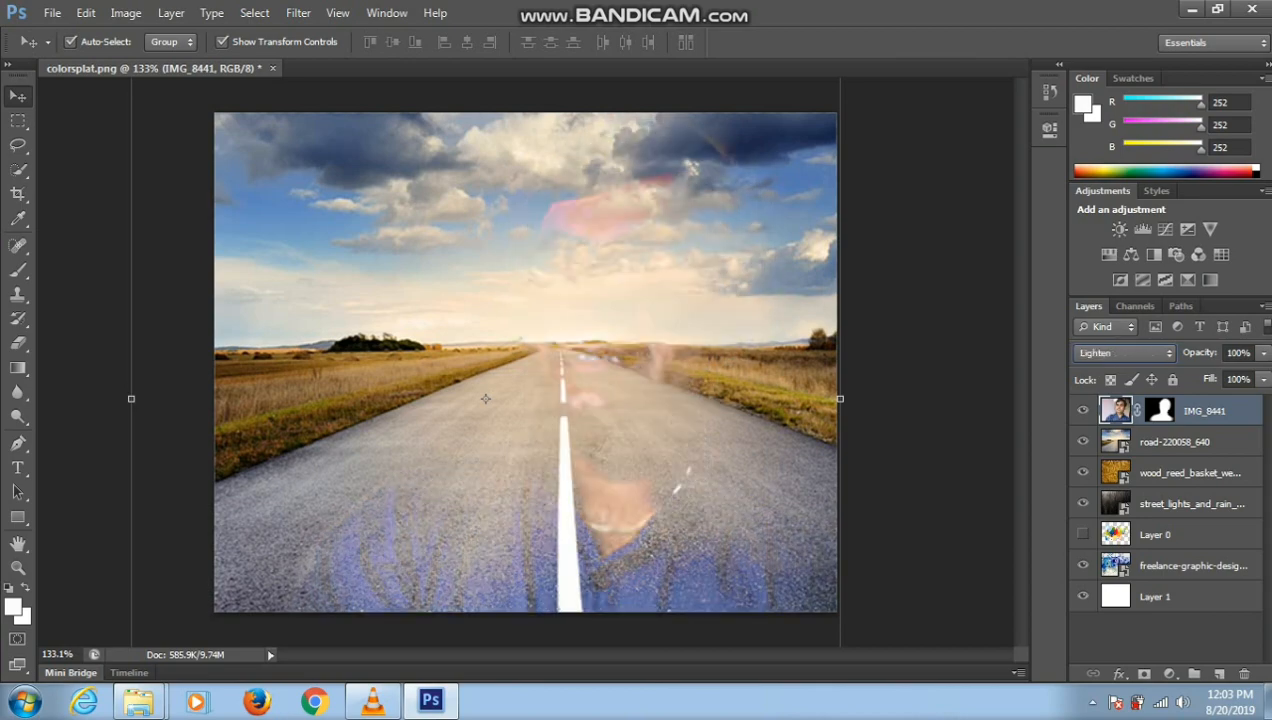
key(shift+minus)
key(shift+minus)
key(shift+minus)
key(shift+minus)
key(shift+minus)
key(shift+minus)
key(shift+minus)
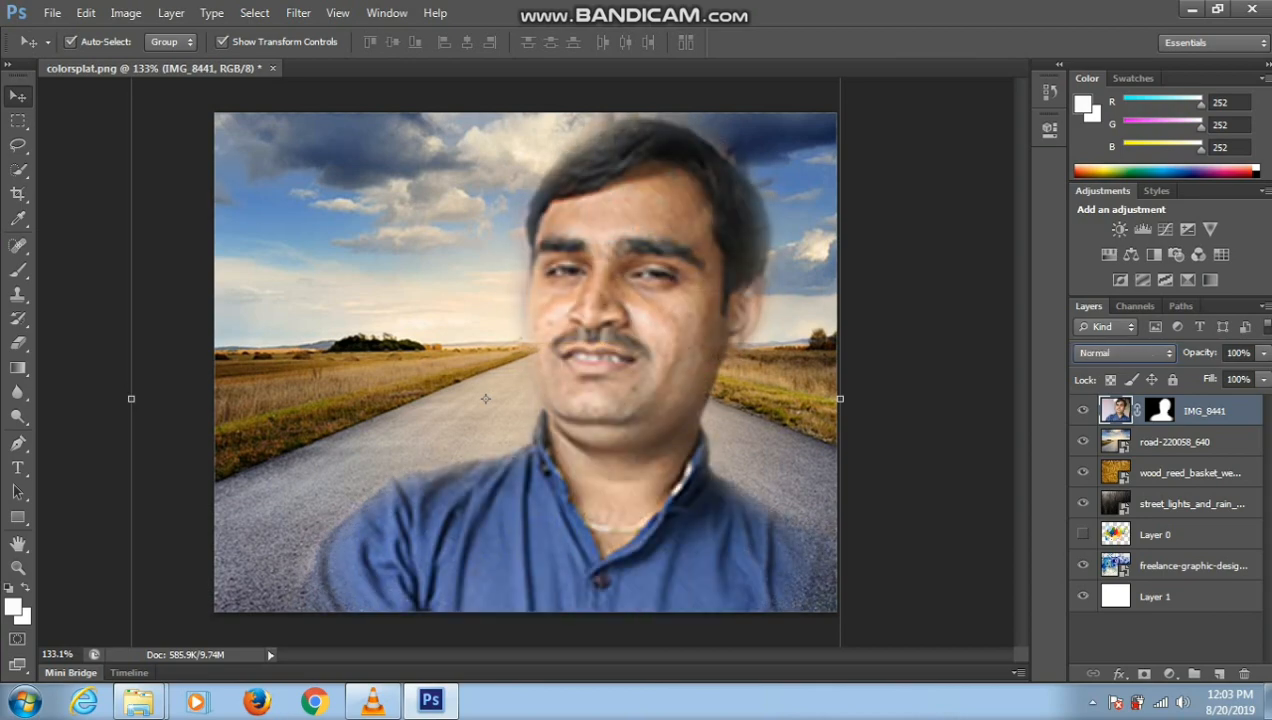
key(shift+plus)
key(shift+minus)
click(943, 362)
scroll(943, 362, up, 2)
scroll(943, 362, down, 8)
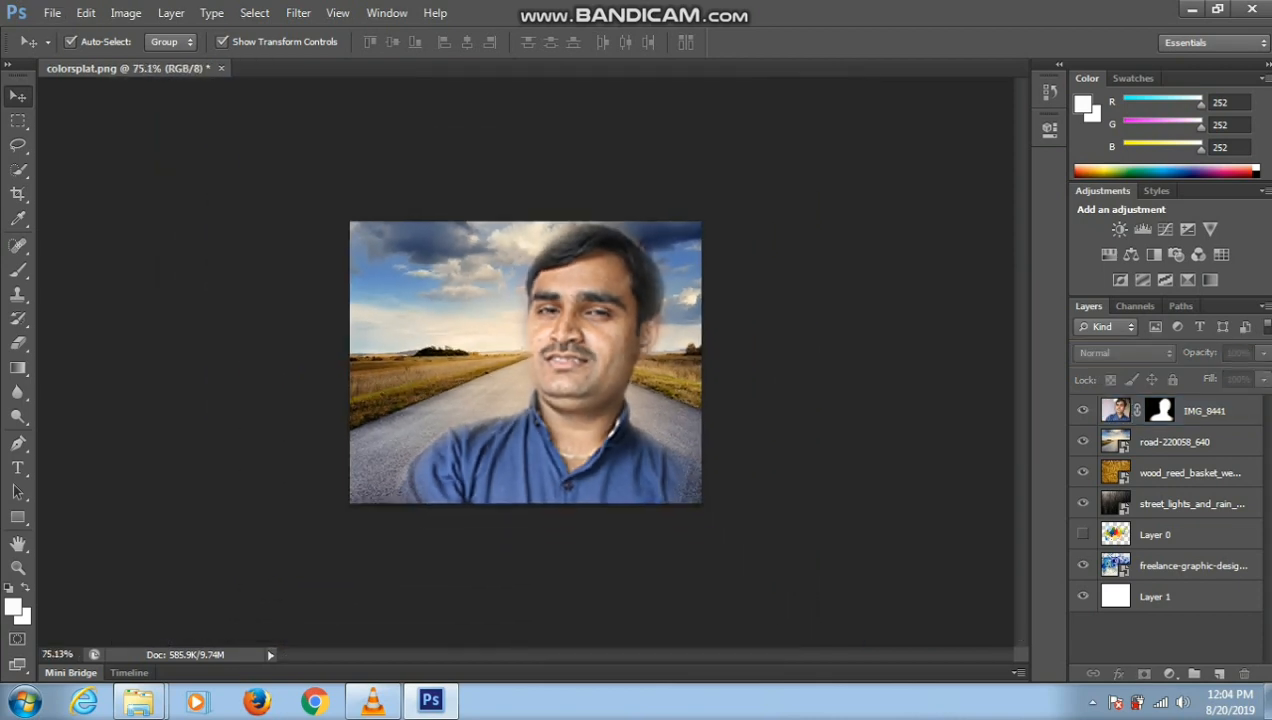